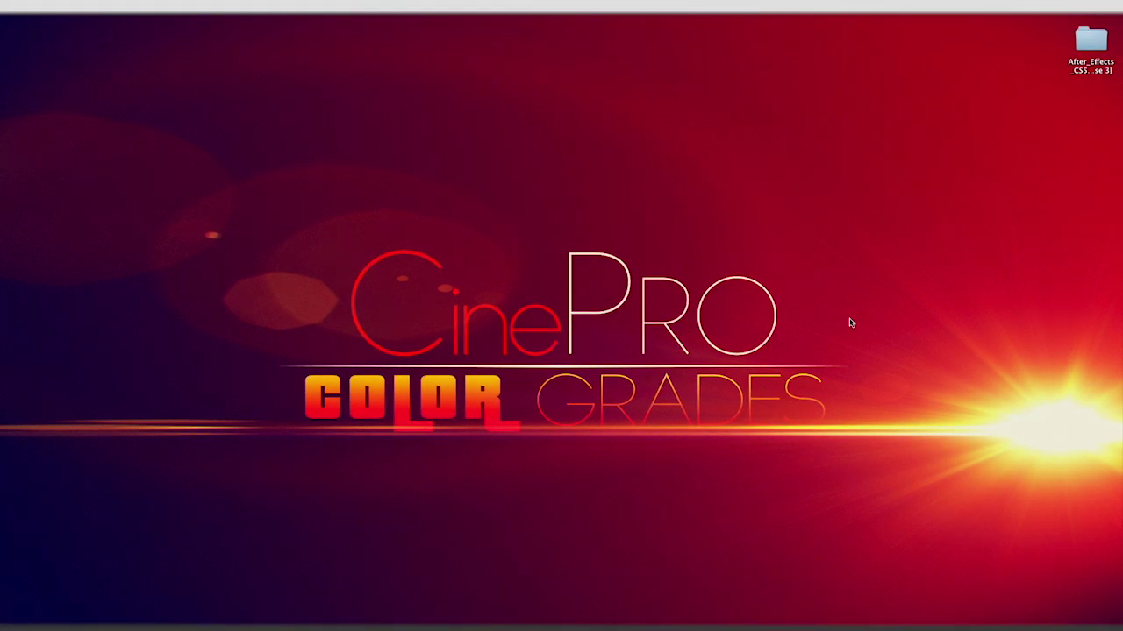
Copy the CinePro_Color_Grades - HiiDefinition folder and navigate to Adobe After Effects CS5's Presets folder.
double_click(1092, 40)
left_click(457, 255)
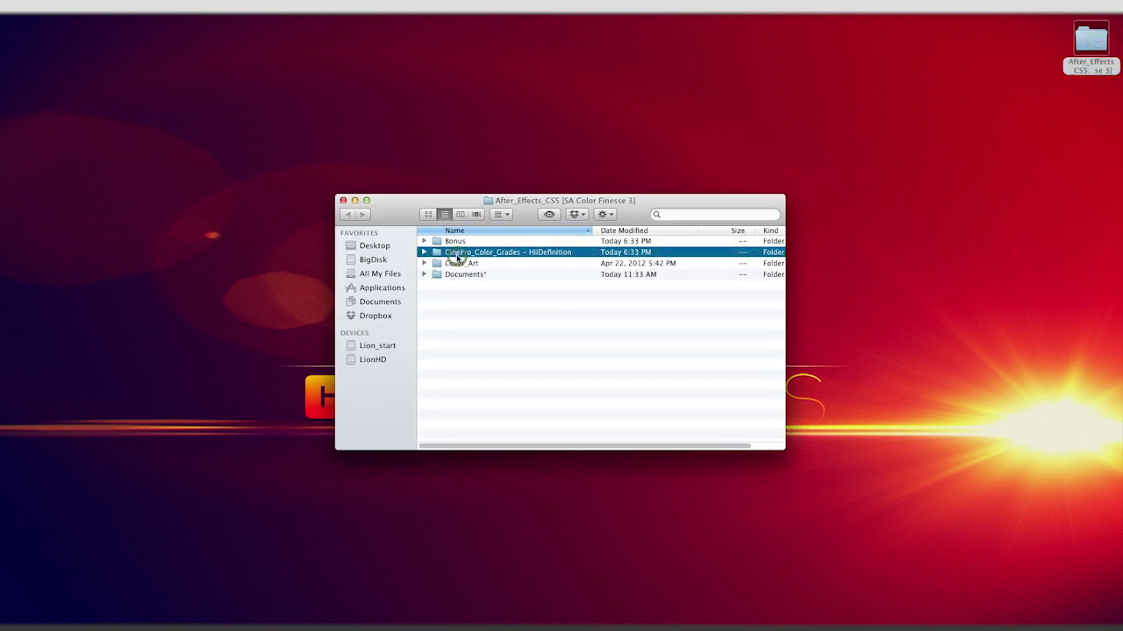
left_click(379, 288)
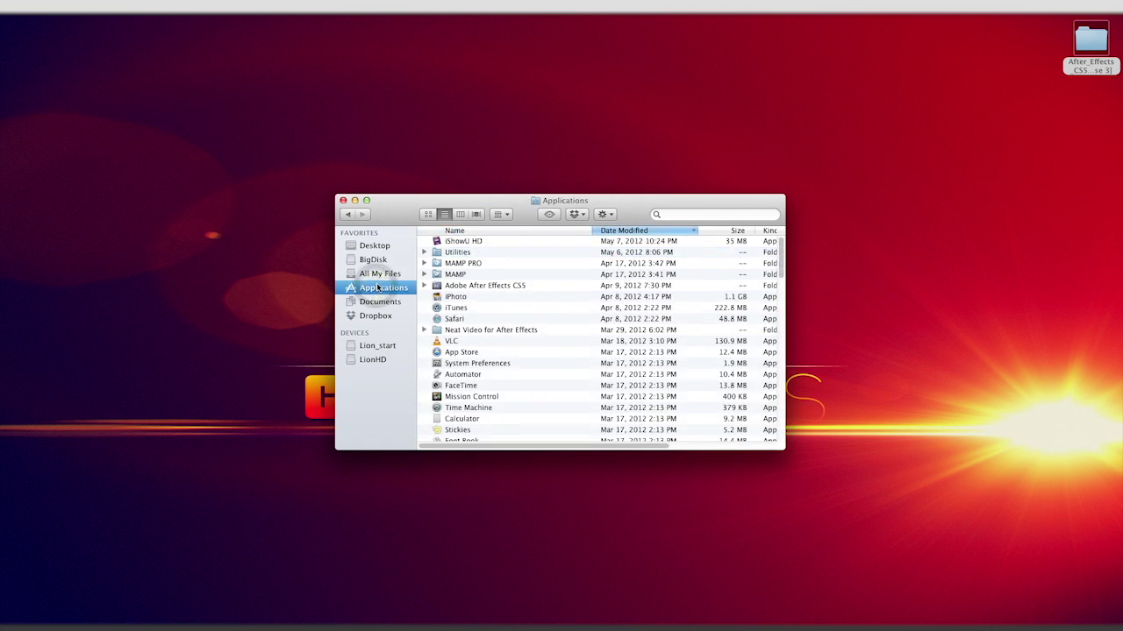
double_click(492, 286)
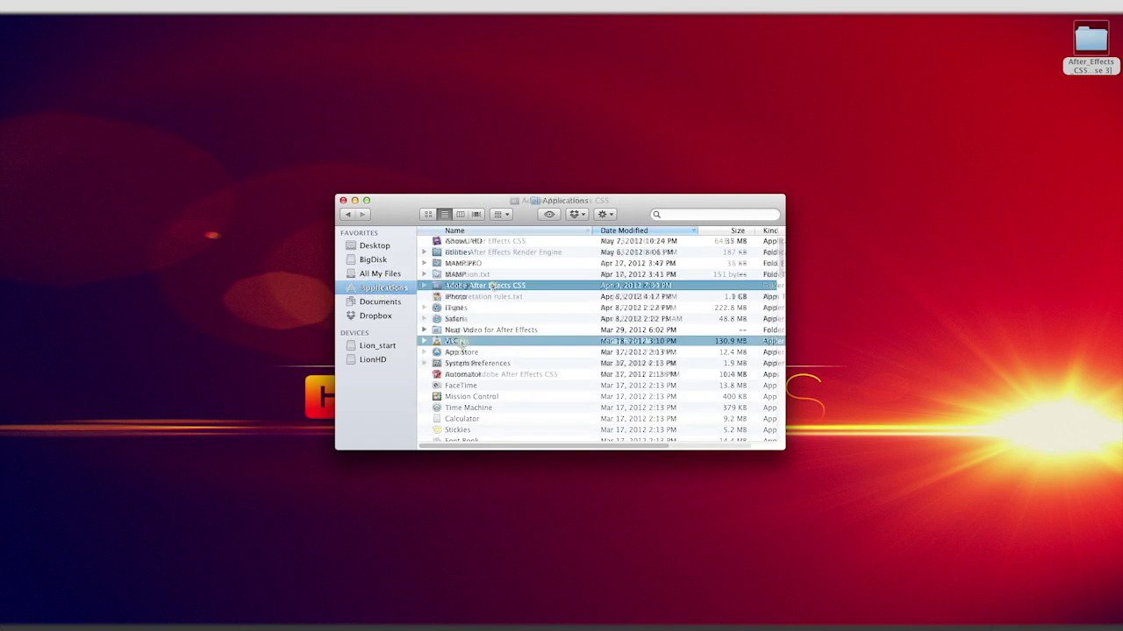
double_click(459, 330)
Paste the folder into Presets, keeping the existing copy, then close the window and show Mission Control.
scroll(460, 344, "down", 1)
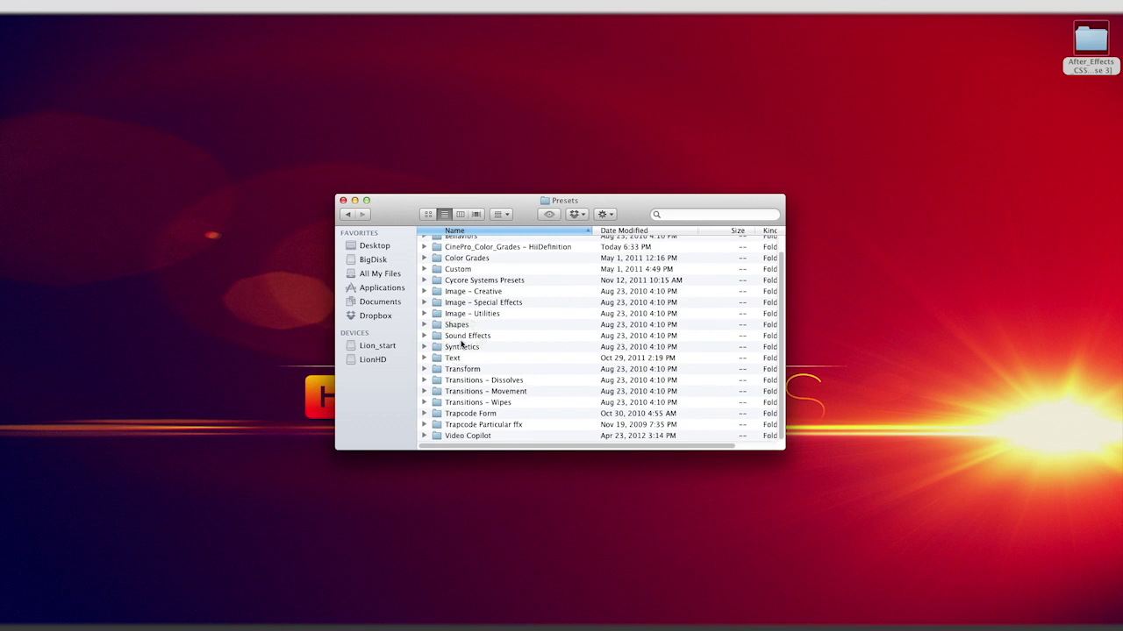
key("super+v")
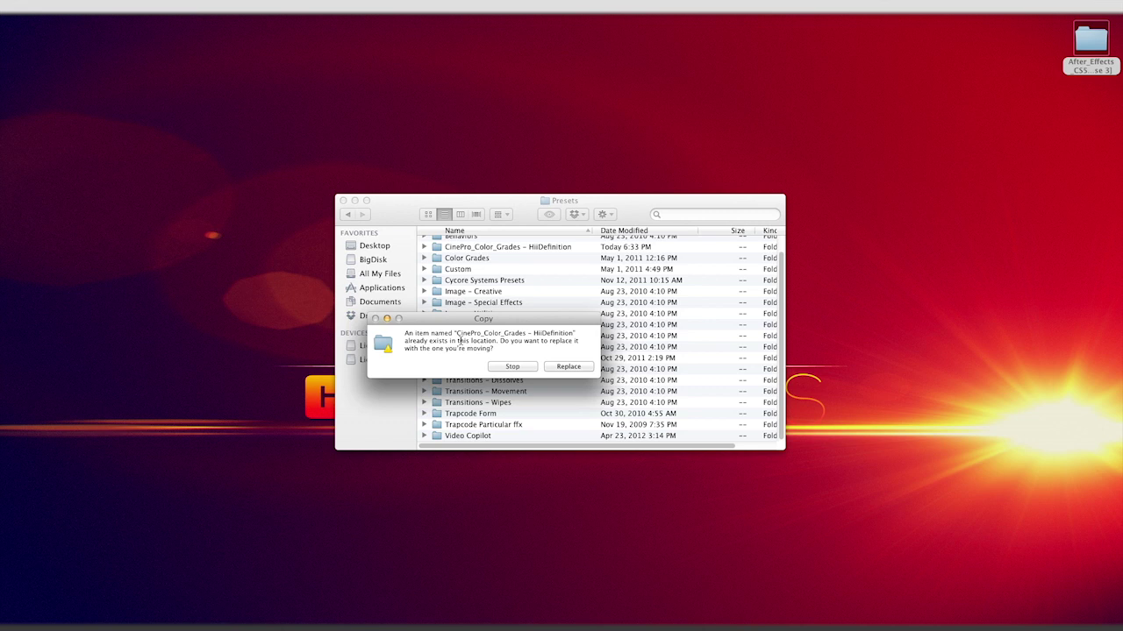
left_click(506, 366)
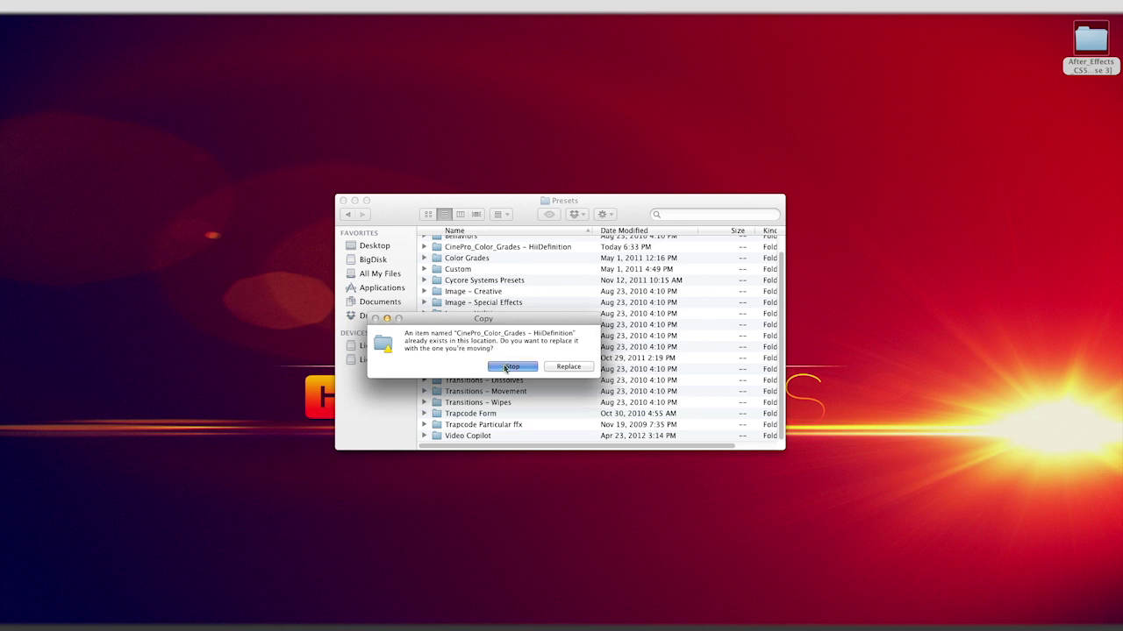
left_click(343, 201)
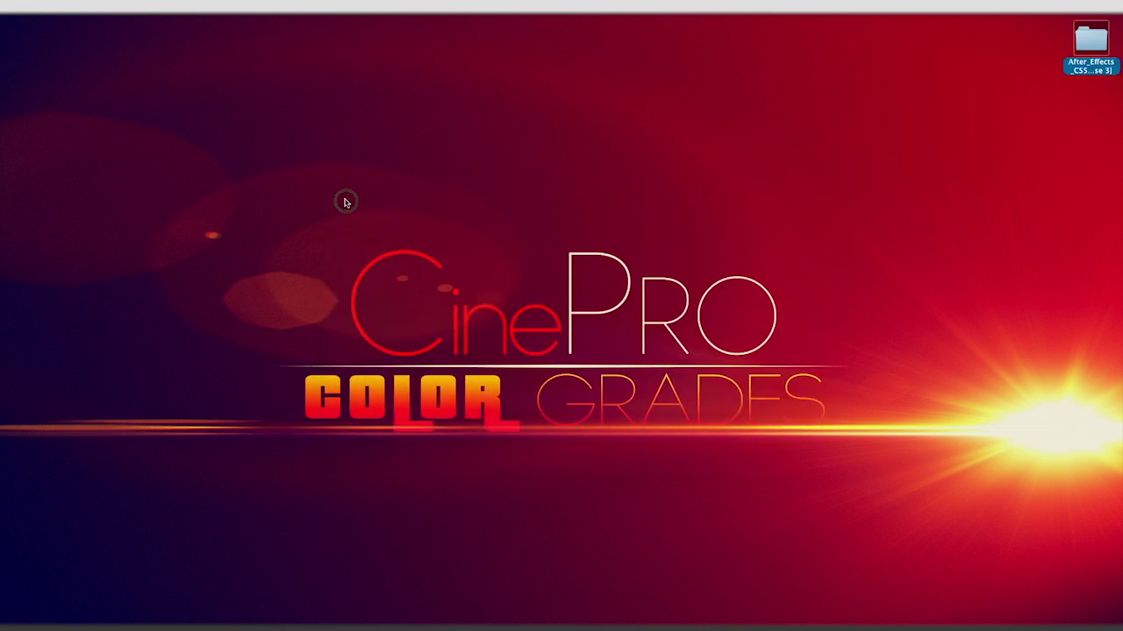
key("ctrl+Up")
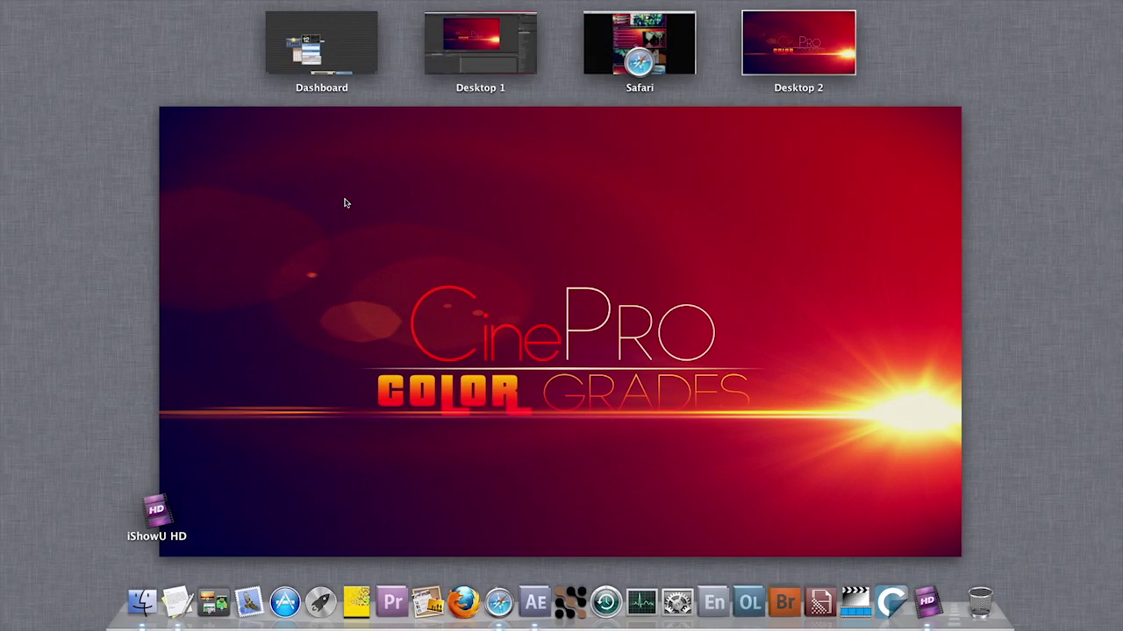
Return to Desktop 1 with After Effects and expand Animation Presets in Effects & Presets.
left_click(470, 58)
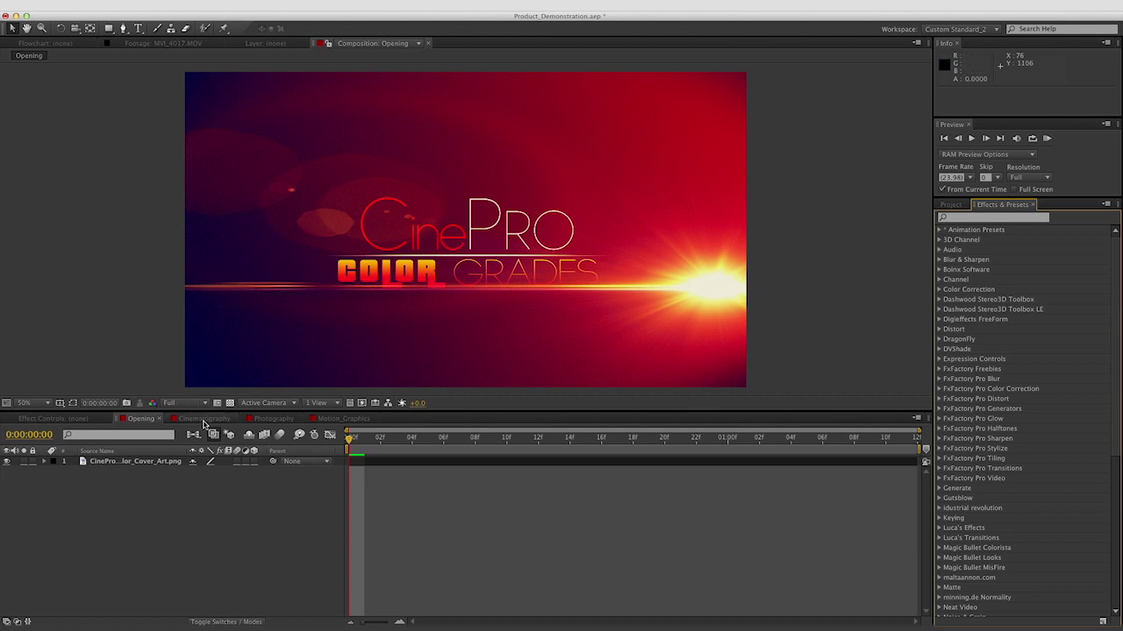
mouse_move(513, 623)
left_click(940, 230)
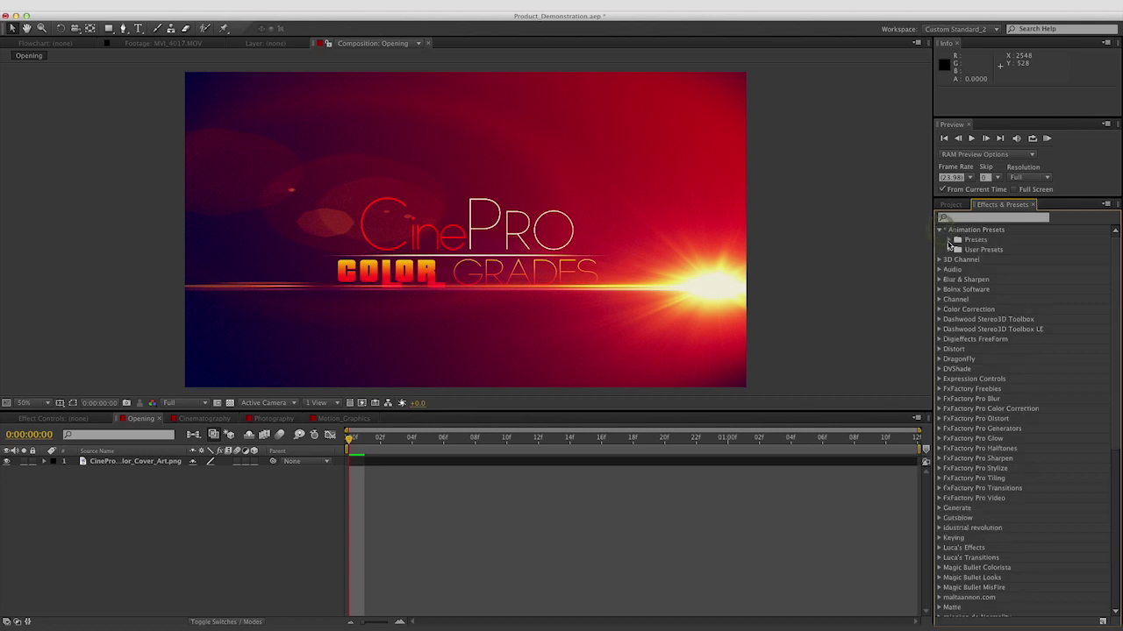
Twirl open Presets and CinePro_Color_Grades - HiiDefinition, collapsing the 01_Cinema list.
left_click(948, 241)
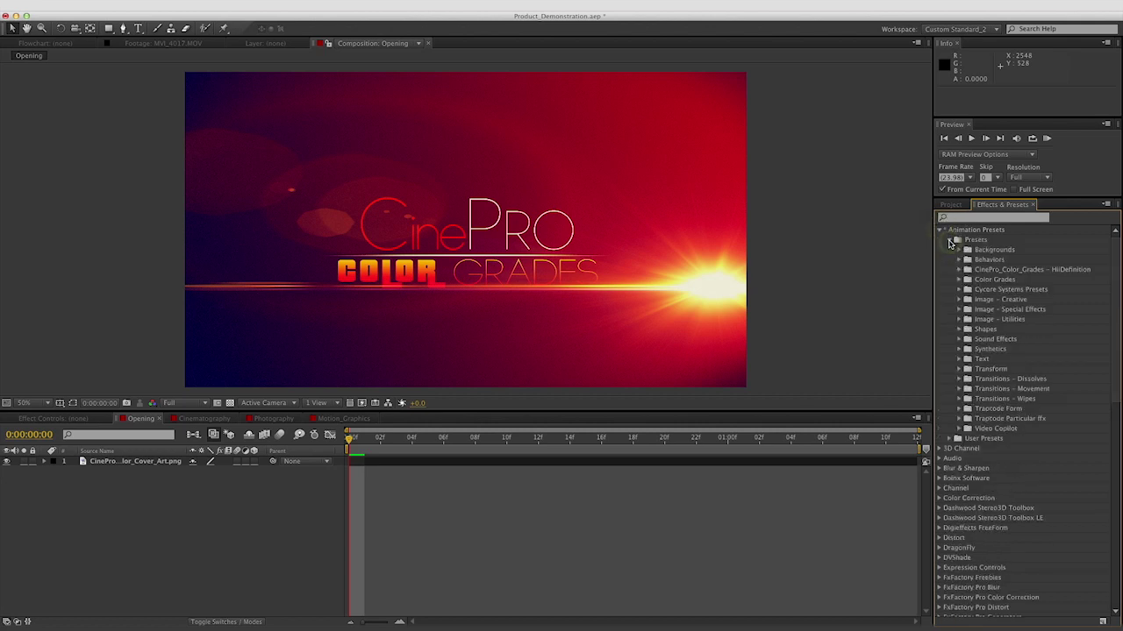
left_click(959, 270)
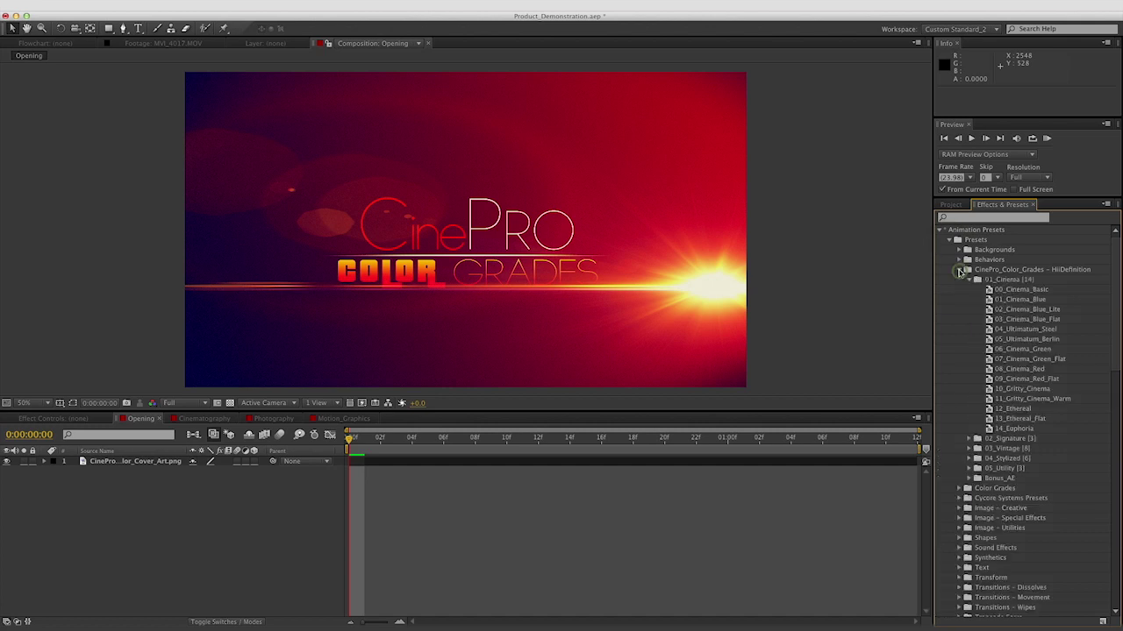
left_click(970, 279)
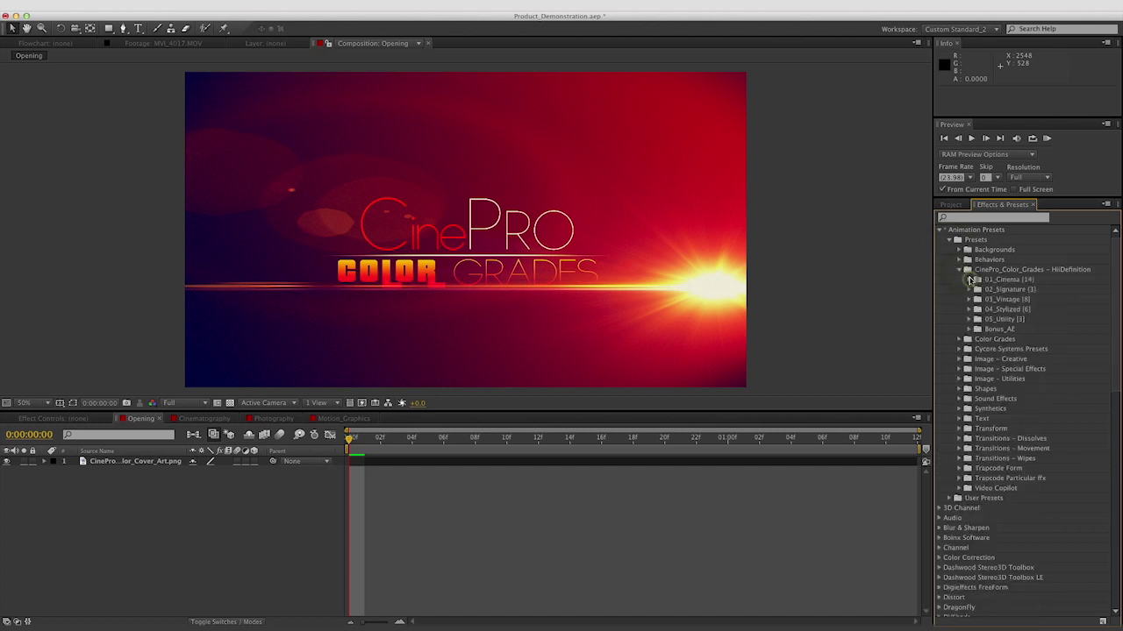
Peek inside Bonus_AE, then bring up the CinePro product page in Safari.
left_click(970, 329)
left_click(970, 329)
mouse_move(228, 624)
left_click(500, 617)
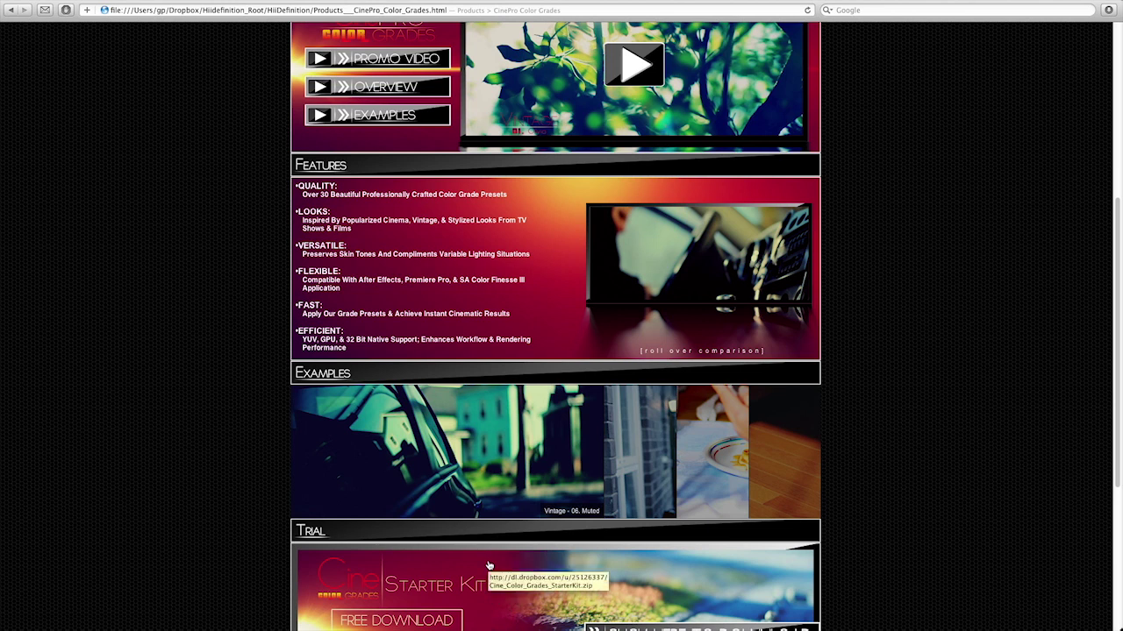
Scroll the CinePro Color Grades page through features, examples, Trial Starter Kit and compatibility sections.
scroll(489, 566, "up", 5)
scroll(270, 514, "up", 5)
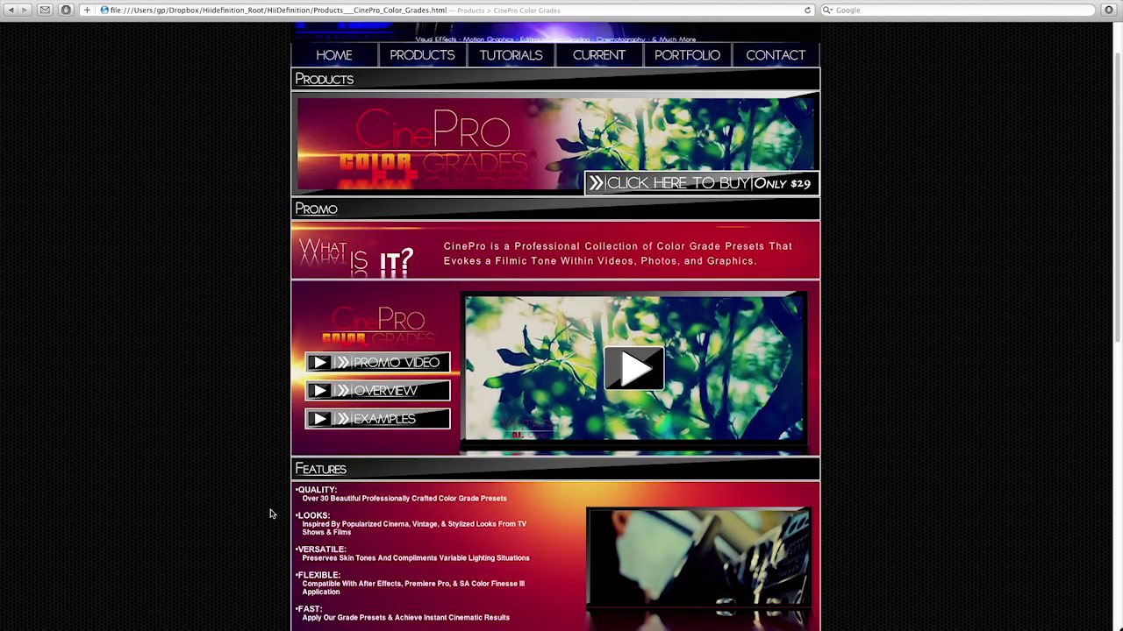
scroll(270, 514, "up", 1)
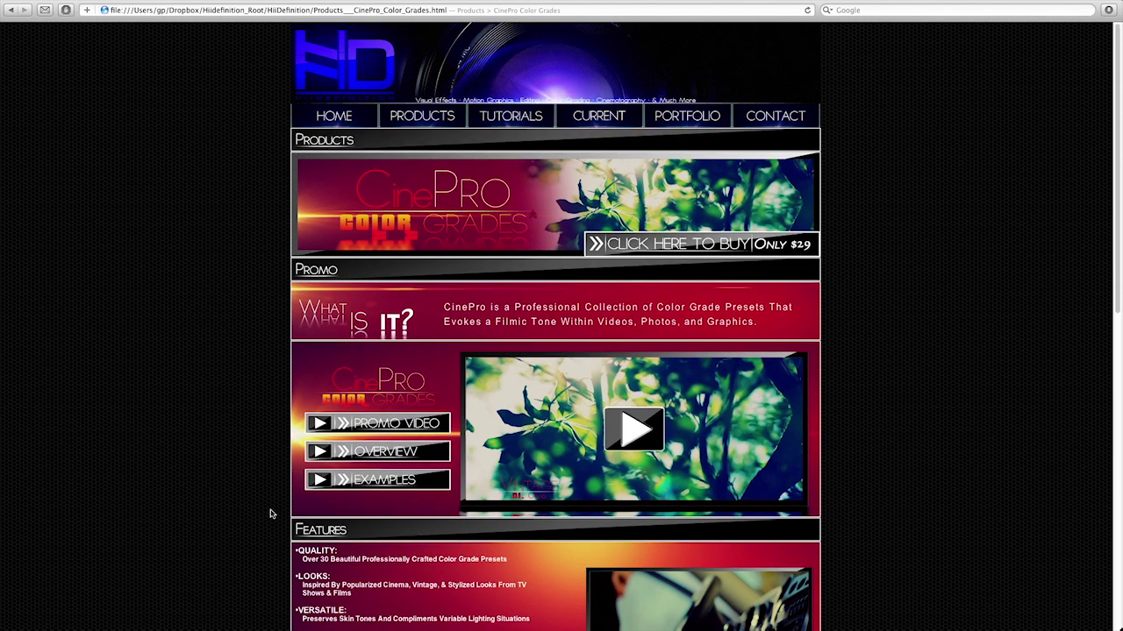
scroll(270, 514, "down", 4)
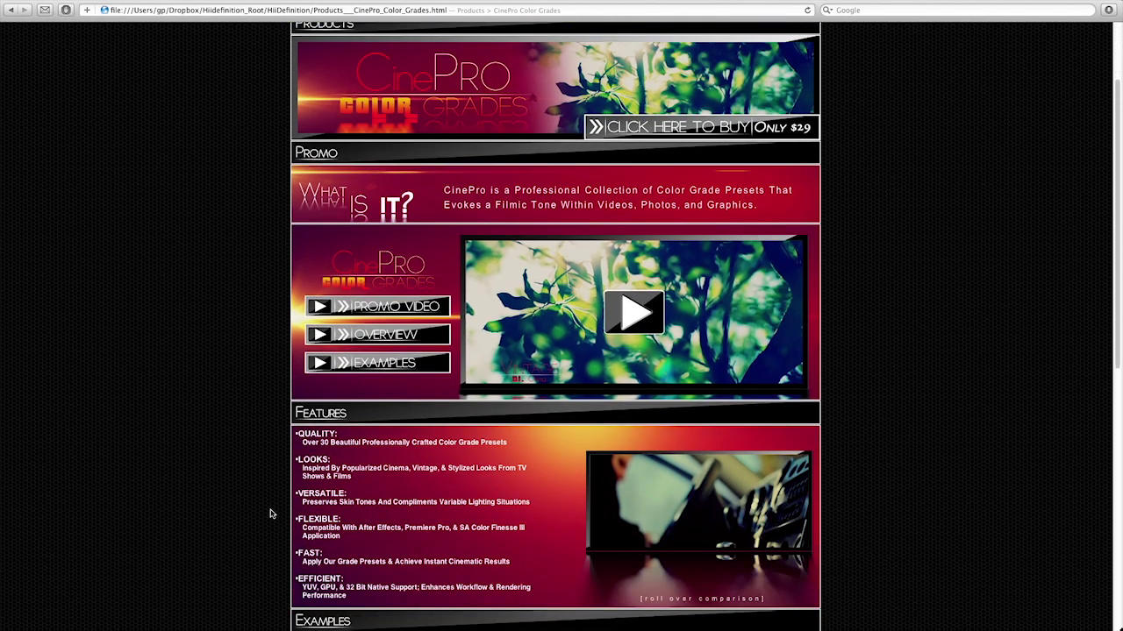
scroll(270, 514, "down", 6)
scroll(270, 514, "down", 4)
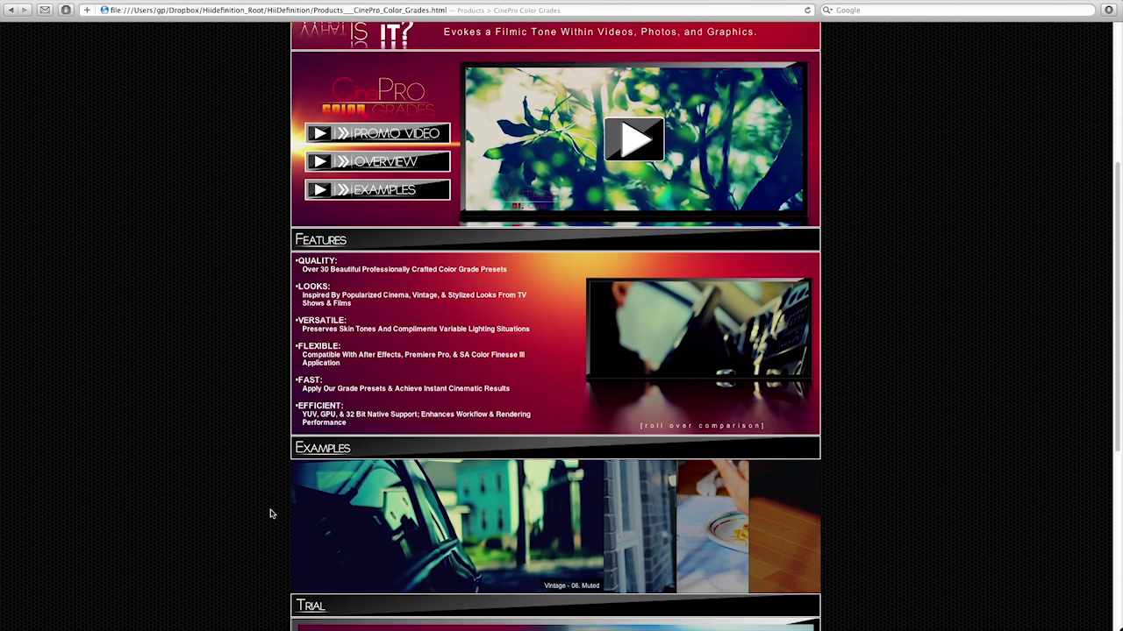
scroll(270, 514, "down", 4)
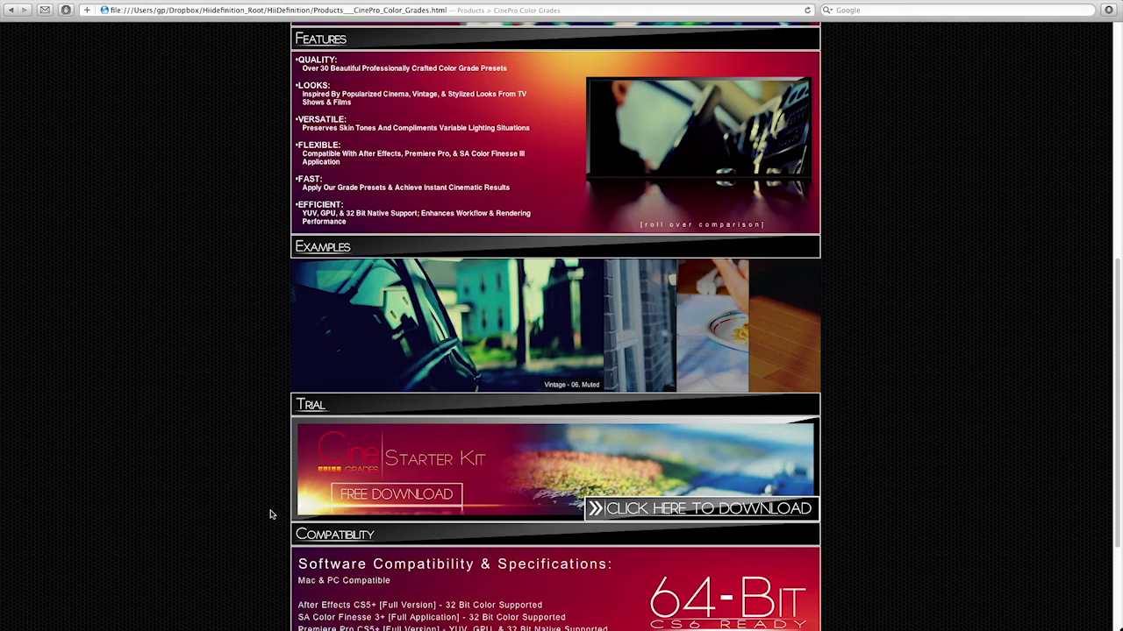
scroll(270, 514, "down", 5)
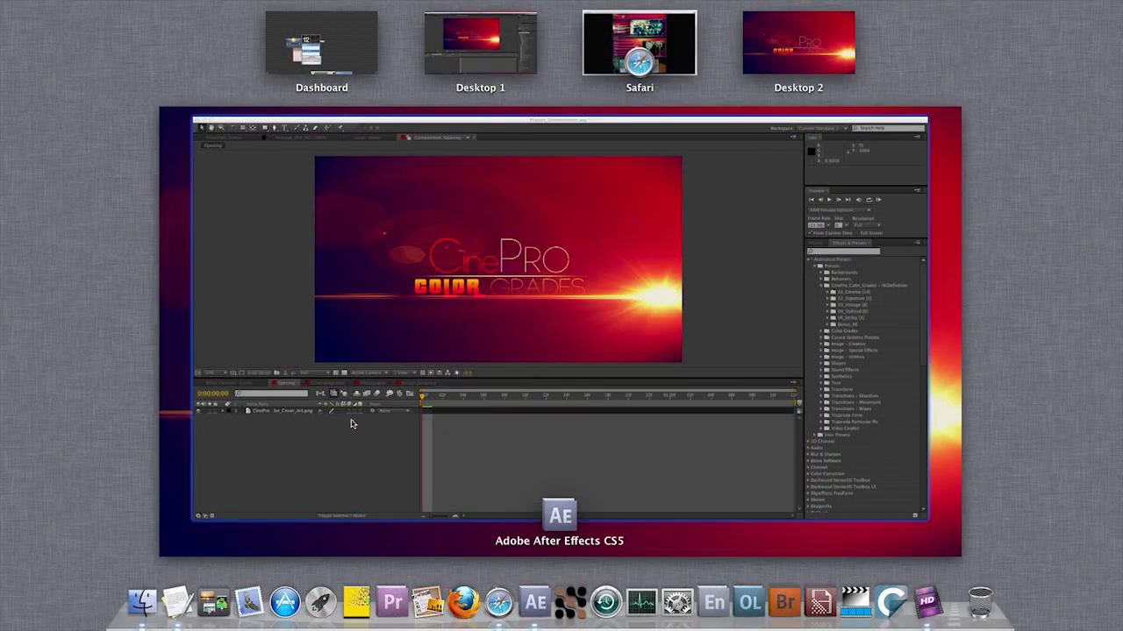
Open the Cinematography comp, select MVI_6097.MOV, and scrub the playhead before returning it to frame 0.
left_click(351, 424)
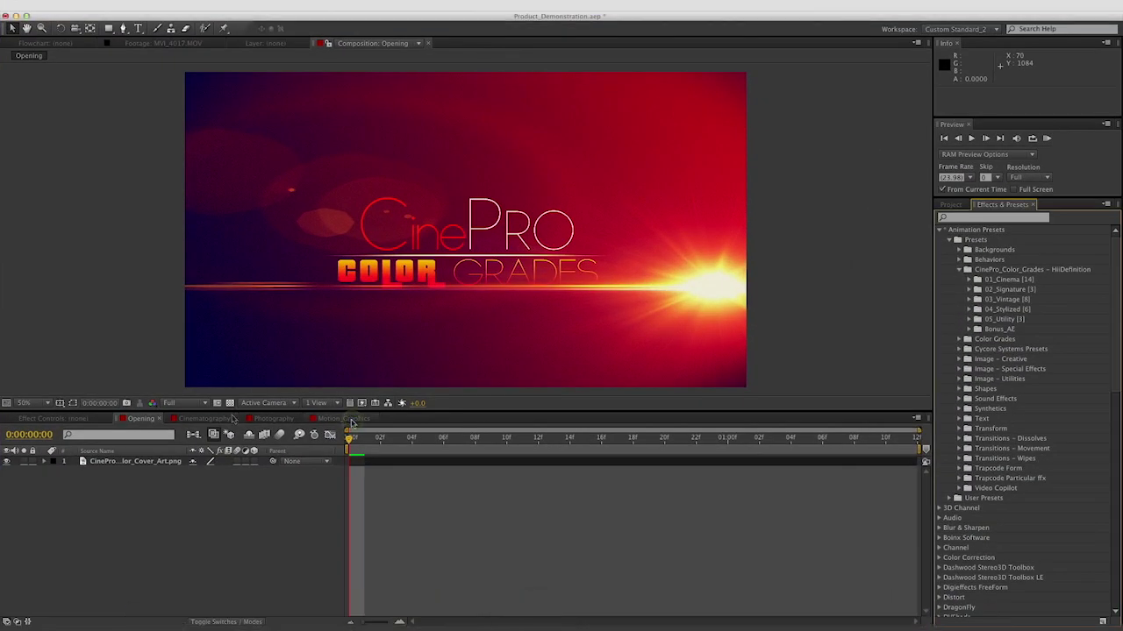
left_click(233, 419)
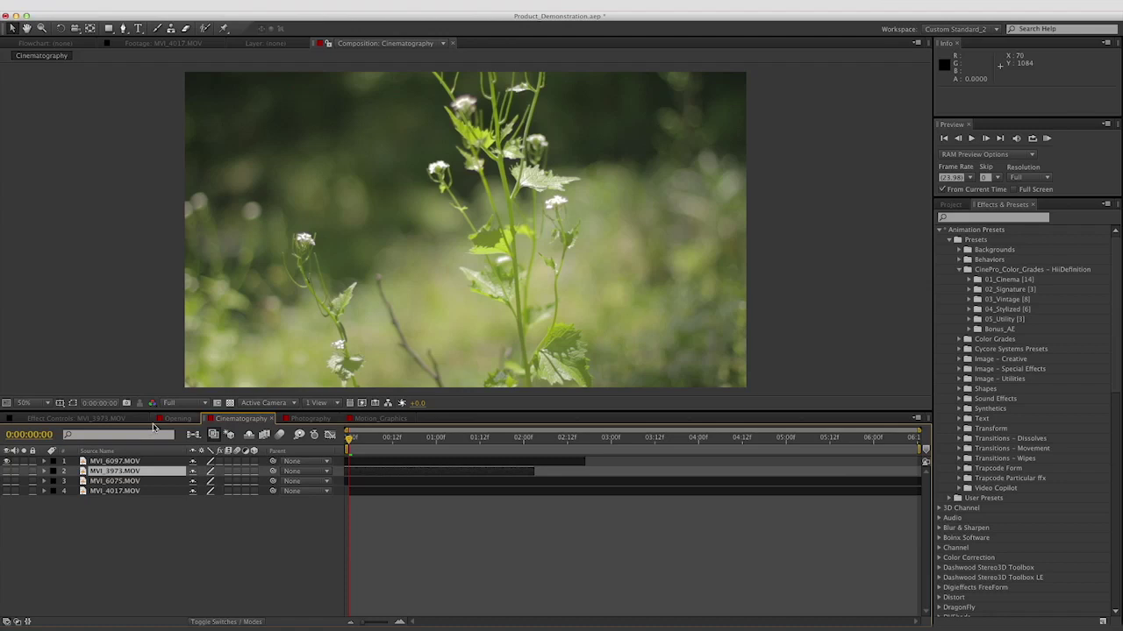
left_click(145, 462)
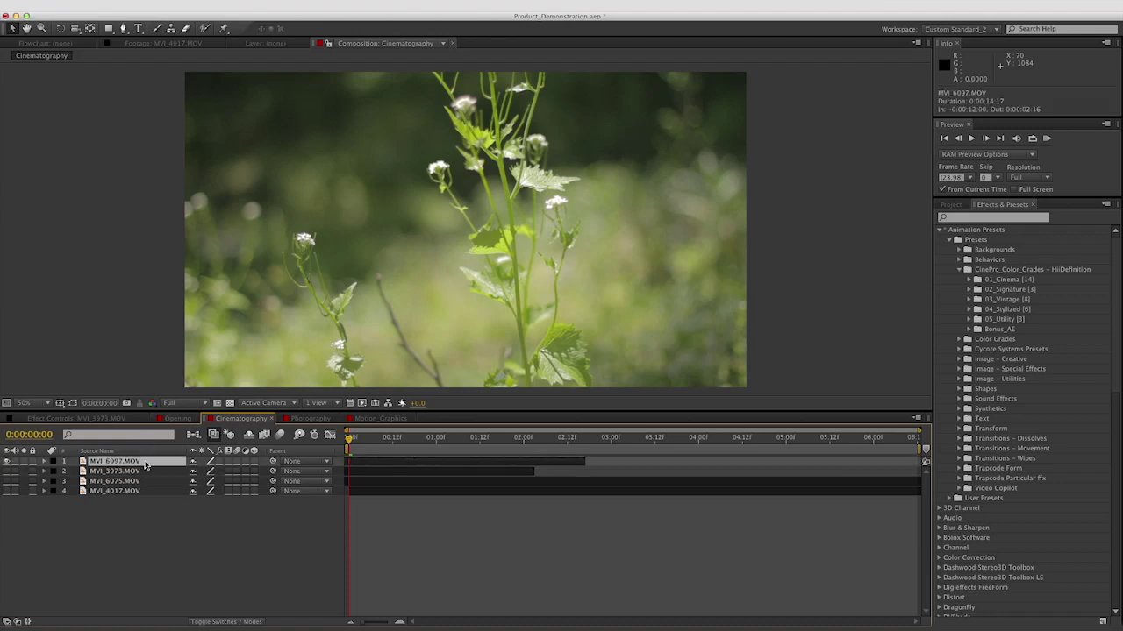
left_click(380, 438)
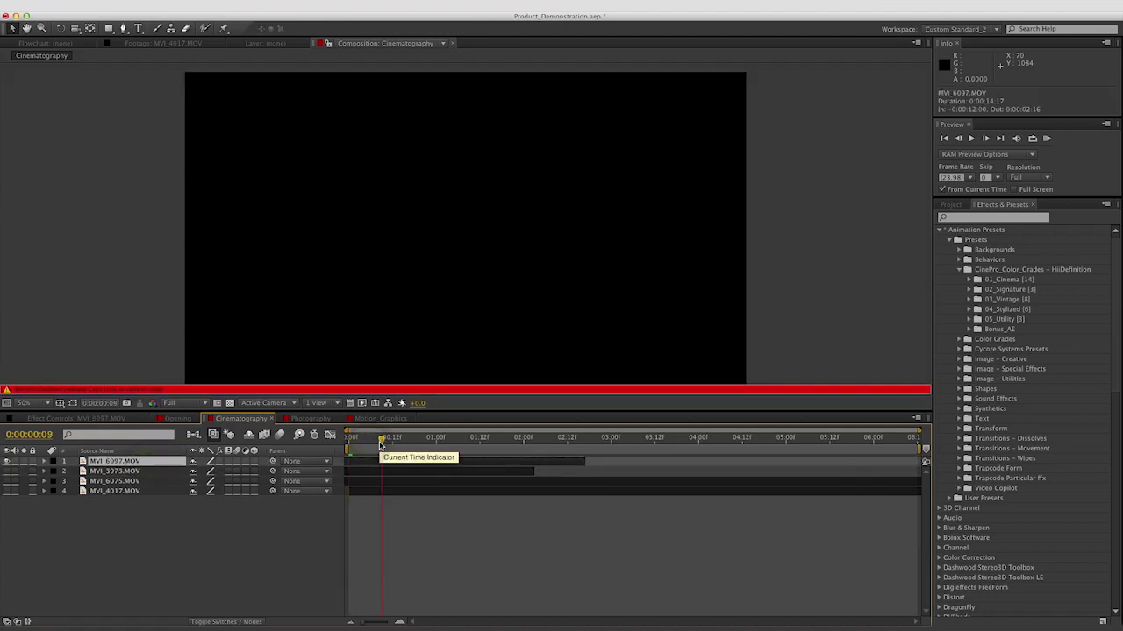
left_click_drag(380, 444, 350, 445)
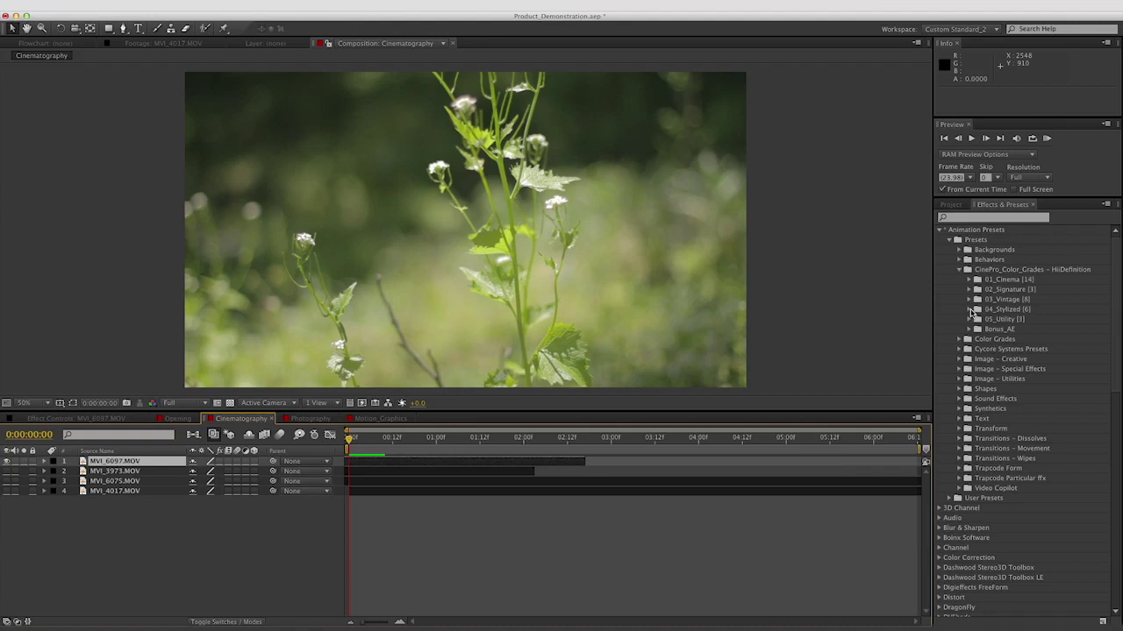
Try 01_Olivia_Vintage and 02_Olivia_Vintage_Lite on MVI_6097, then grade it with 14_Euphoria.
left_click(968, 299)
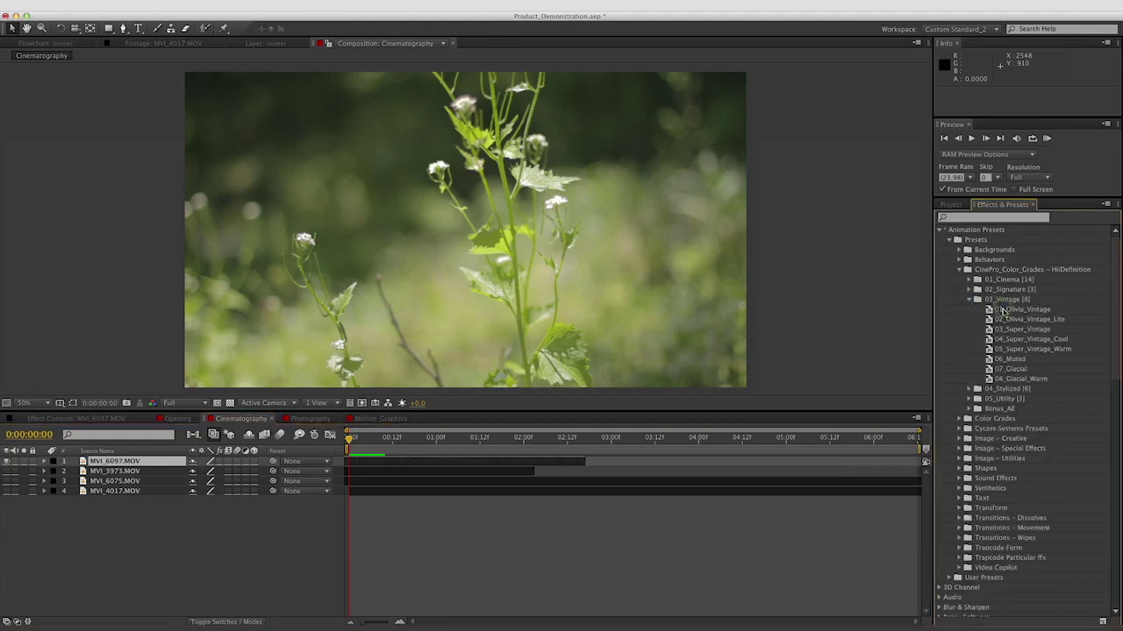
double_click(1035, 311)
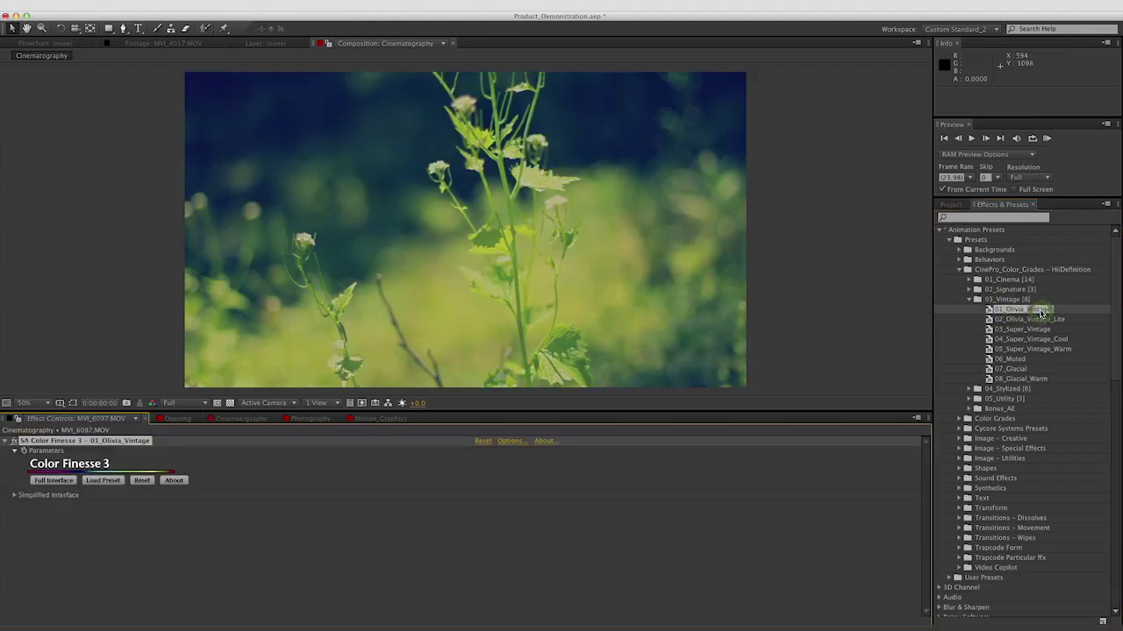
double_click(1034, 320)
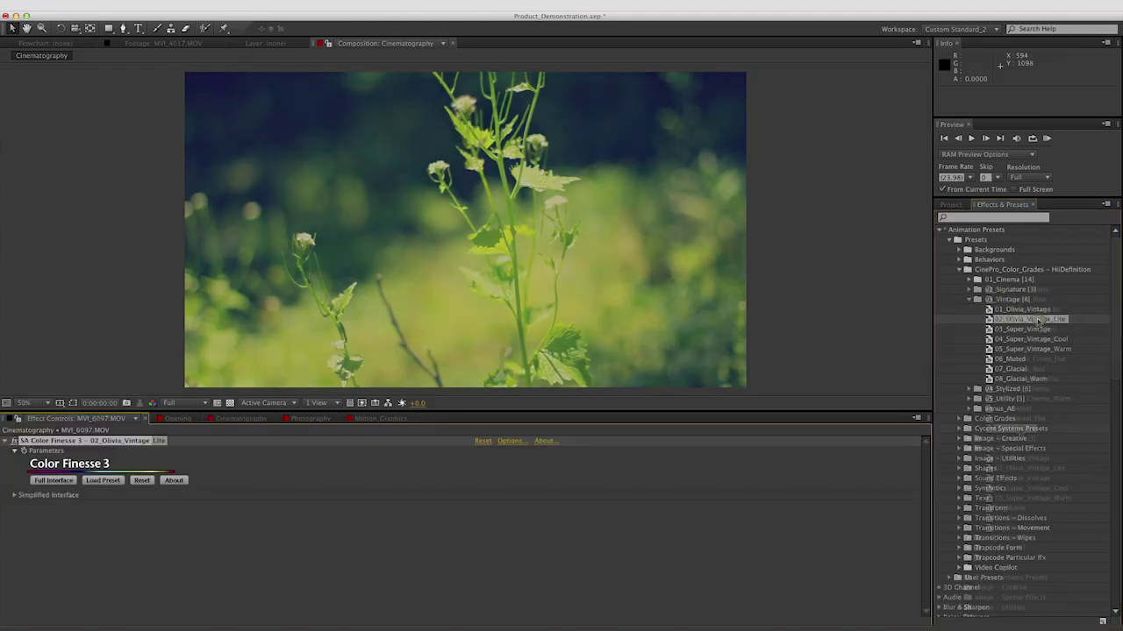
double_click(1016, 428)
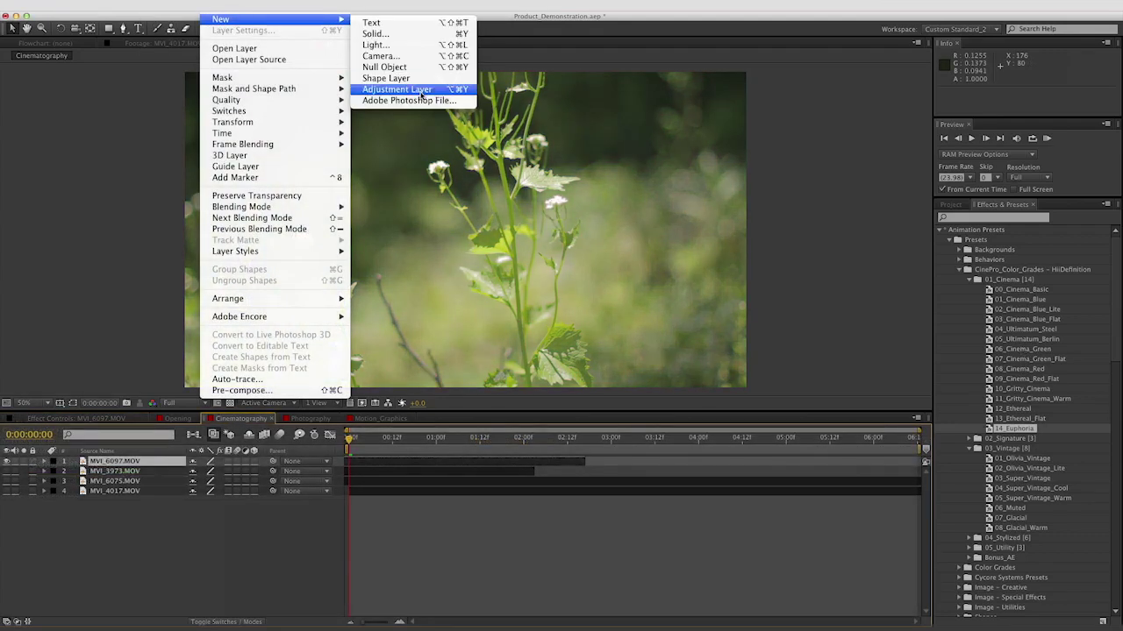
left_click(415, 95)
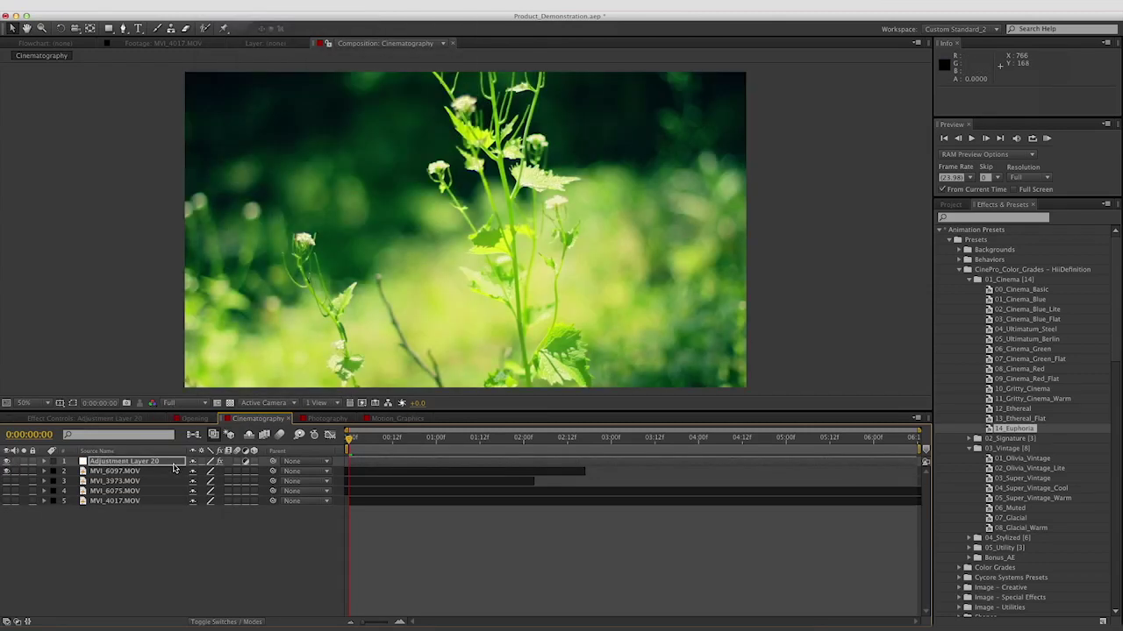
Set a trial adjustment layer to 65% opacity, undo it, and apply 01_Cinema_Blue to MVI_6097.
key("t")
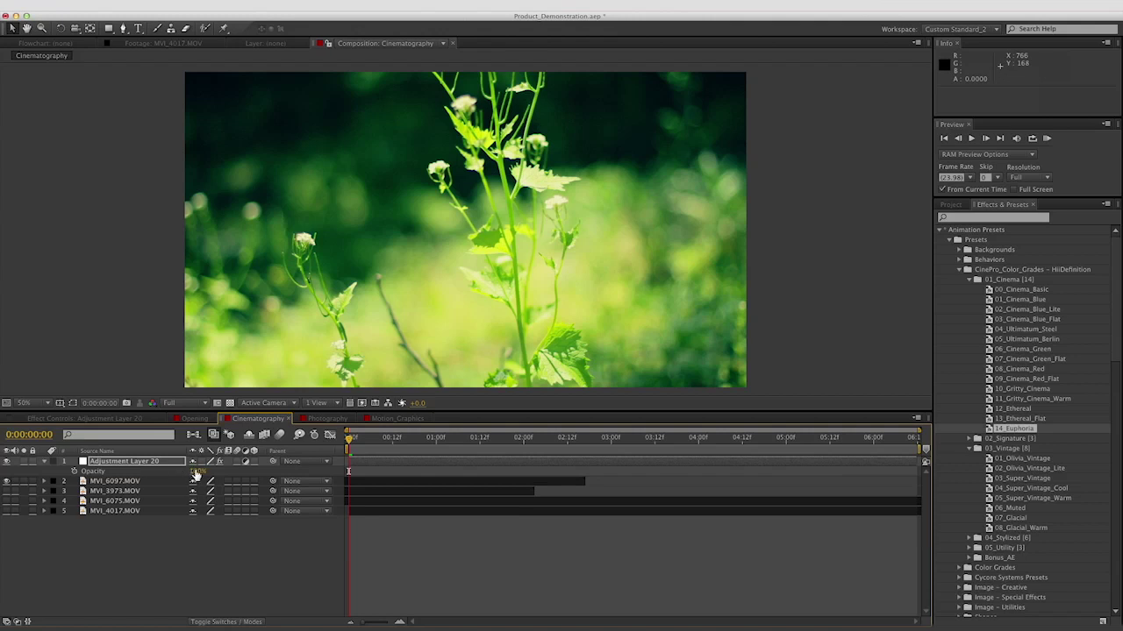
left_click_drag(197, 474, 178, 472)
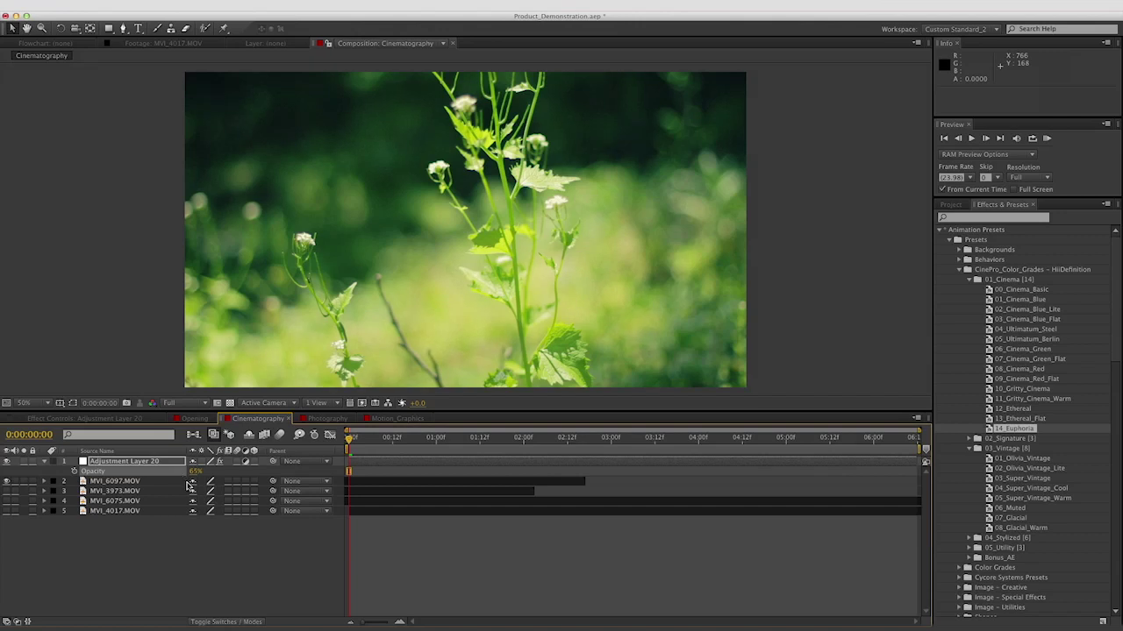
key("super+z")
key("super+z")
key("super+z")
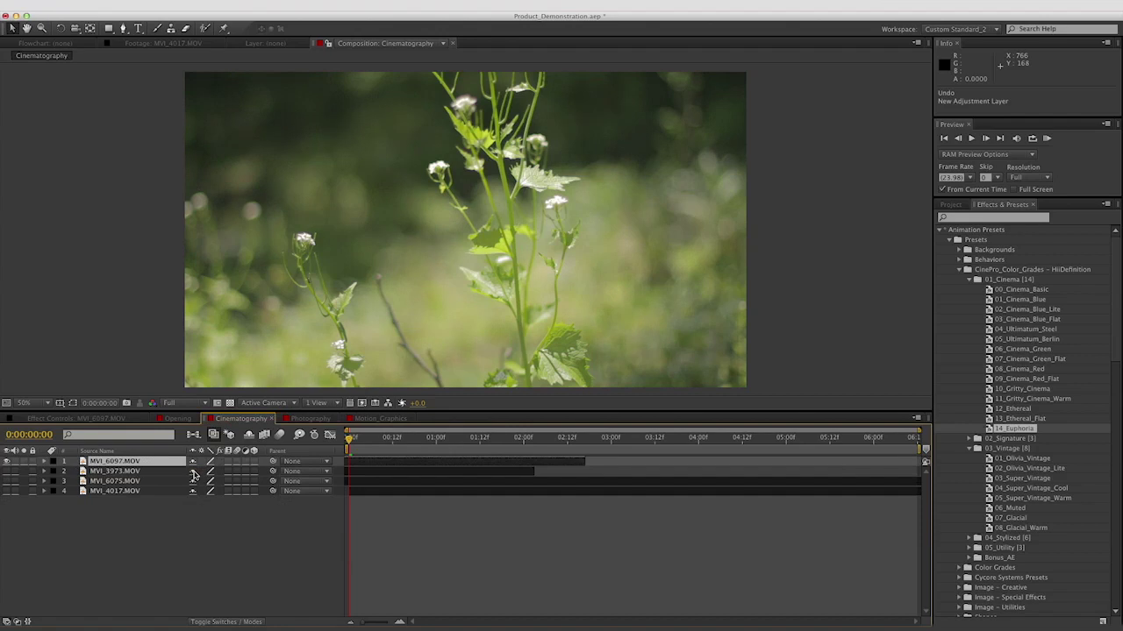
key("super+z")
left_click(1035, 291)
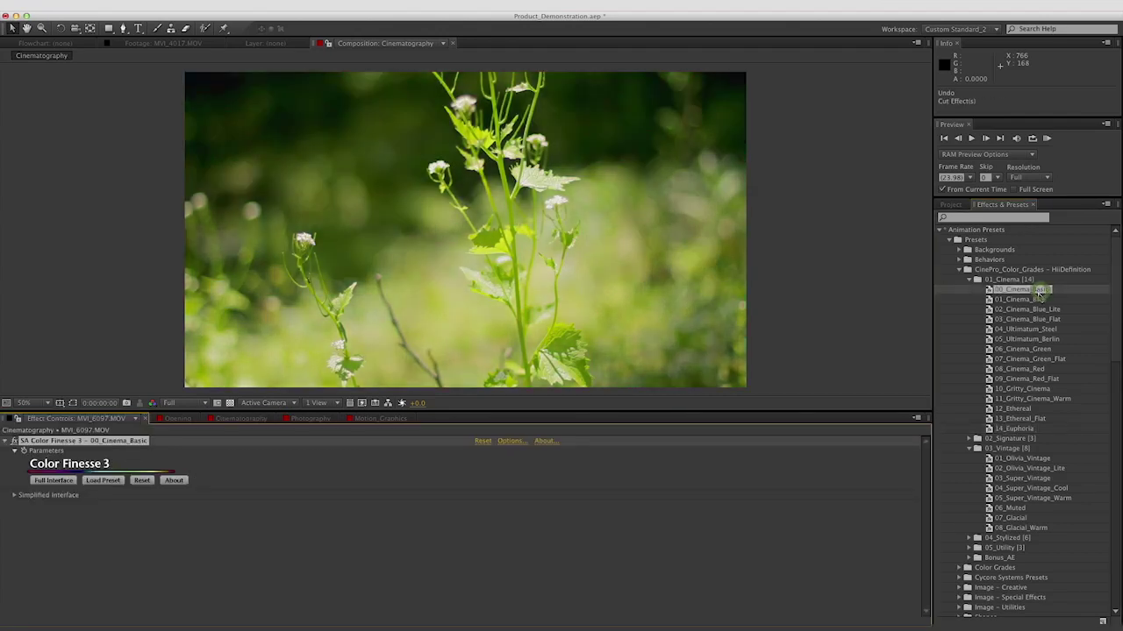
double_click(1038, 299)
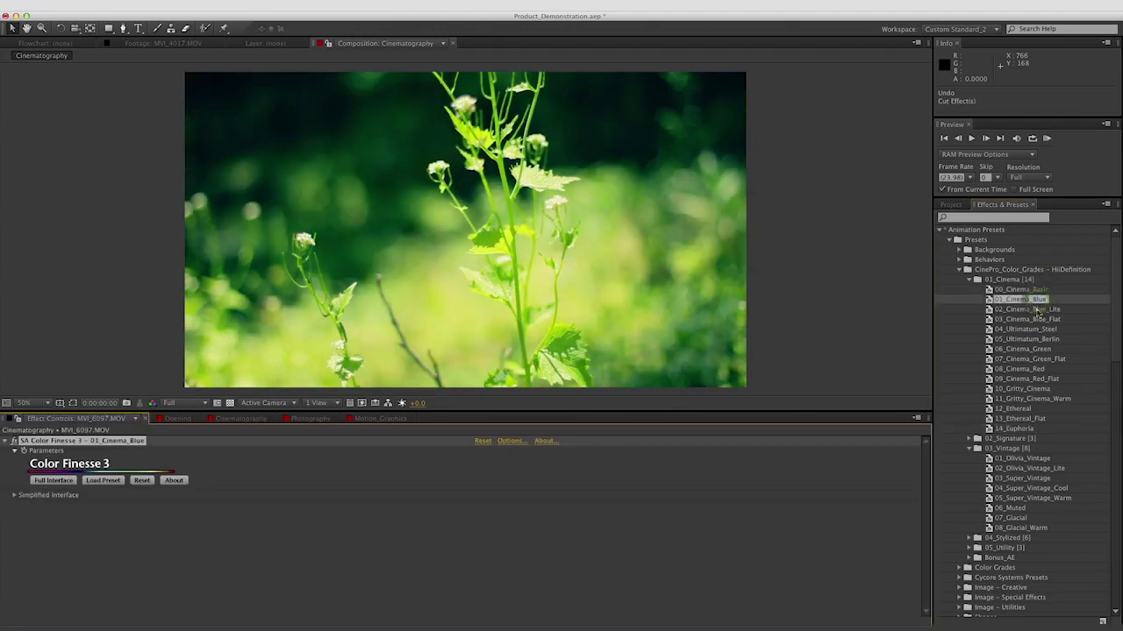
Cycle MVI_6097 through 02_Cinema_Blue_Lite, 03_Cinema_Blue_Flat, 04_Ultimatum_Steel, 05_Ultimatum_Berlin and 06_Cinema_Green.
left_click(1035, 308)
double_click(1035, 309)
double_click(1038, 319)
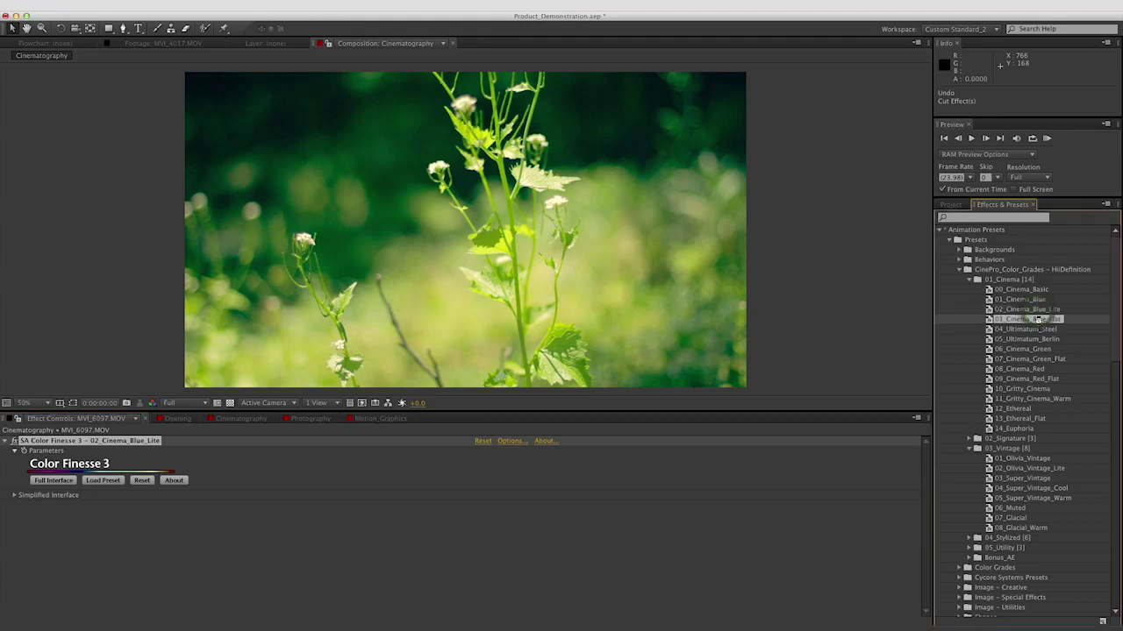
double_click(1026, 329)
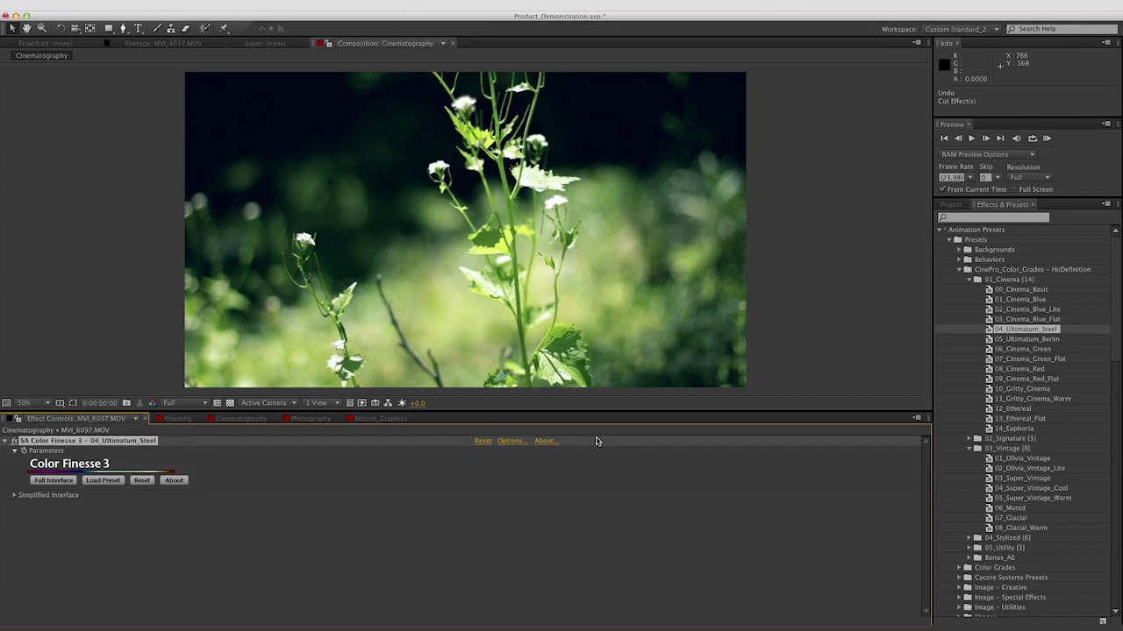
double_click(1010, 338)
double_click(1015, 349)
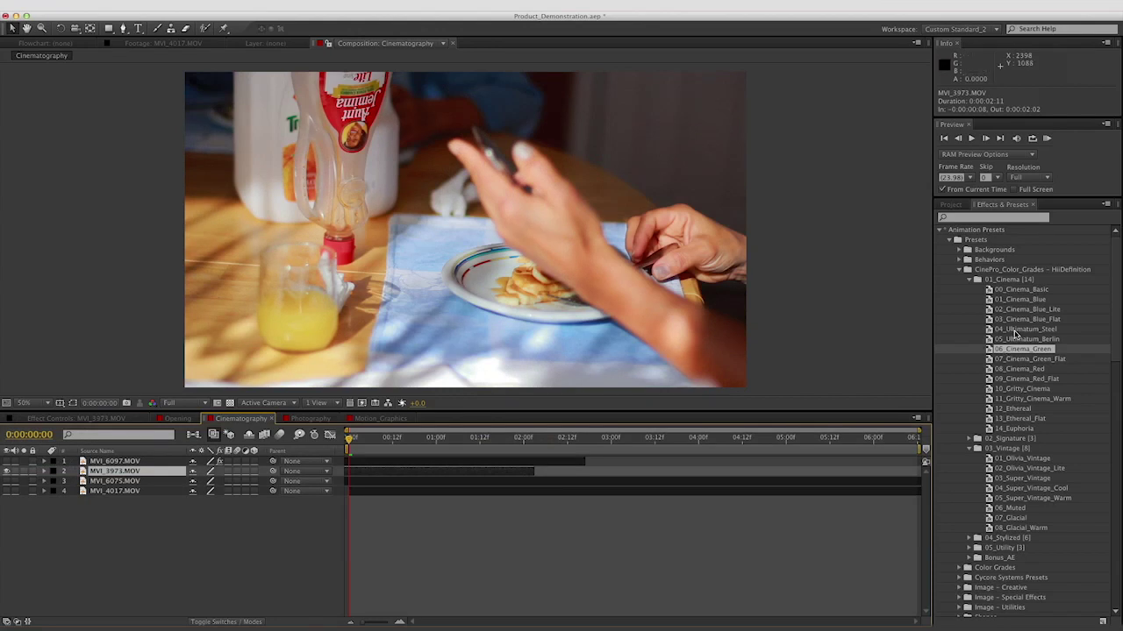
Try 00_Cinema_Basic through 03_Cinema_Blue_Flat on MVI_3973, ending with 01_Olivia_Vintage.
double_click(1018, 290)
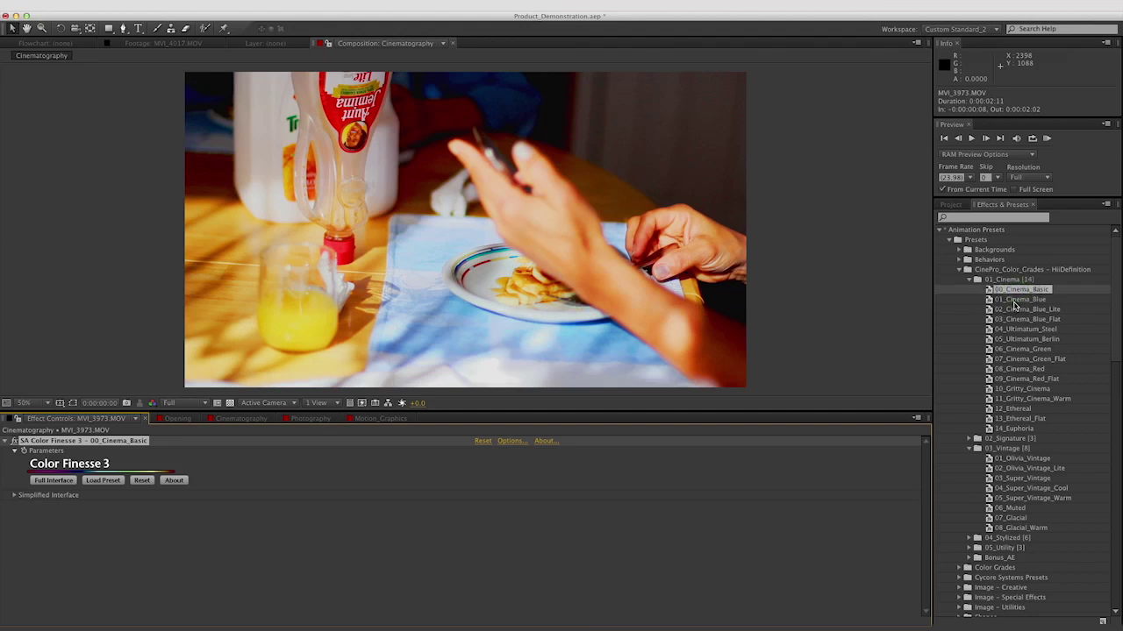
double_click(1017, 300)
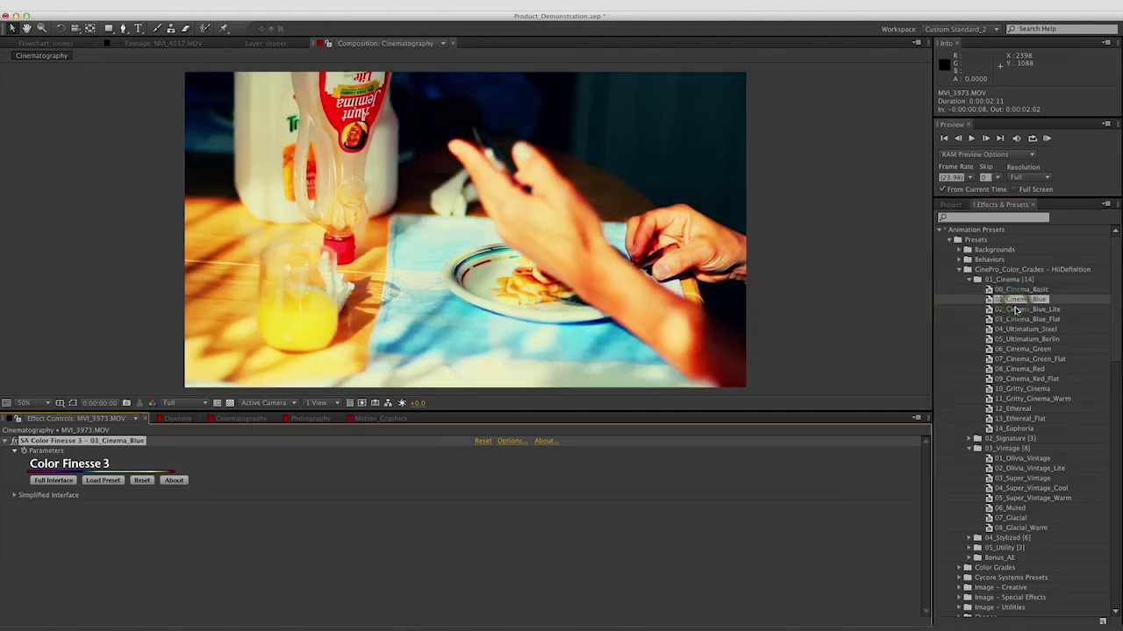
double_click(1017, 310)
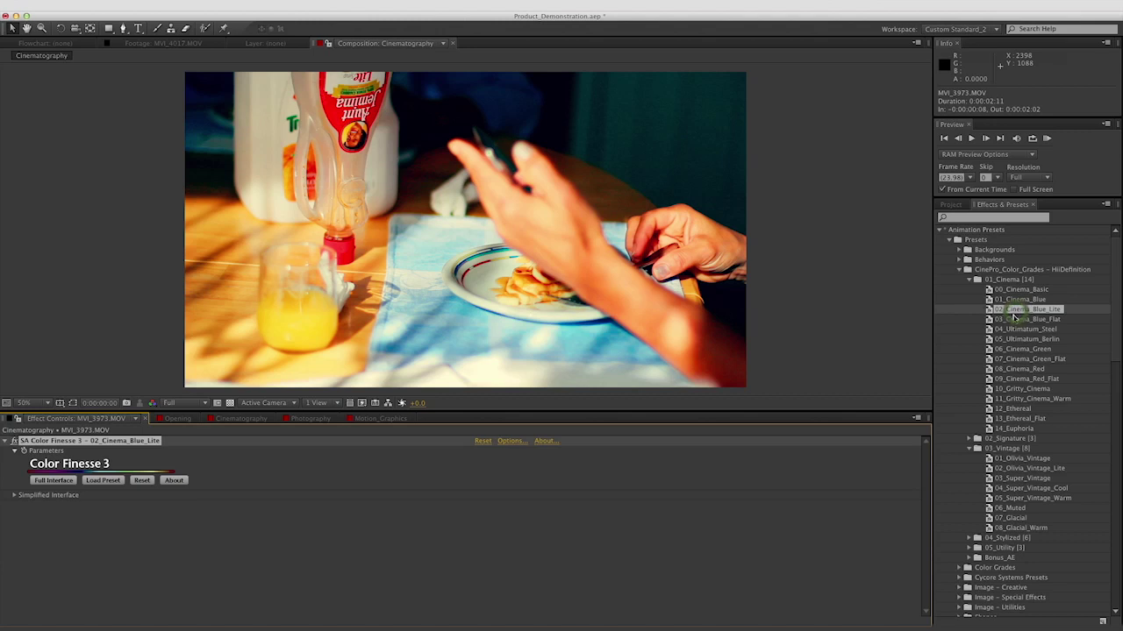
double_click(1018, 319)
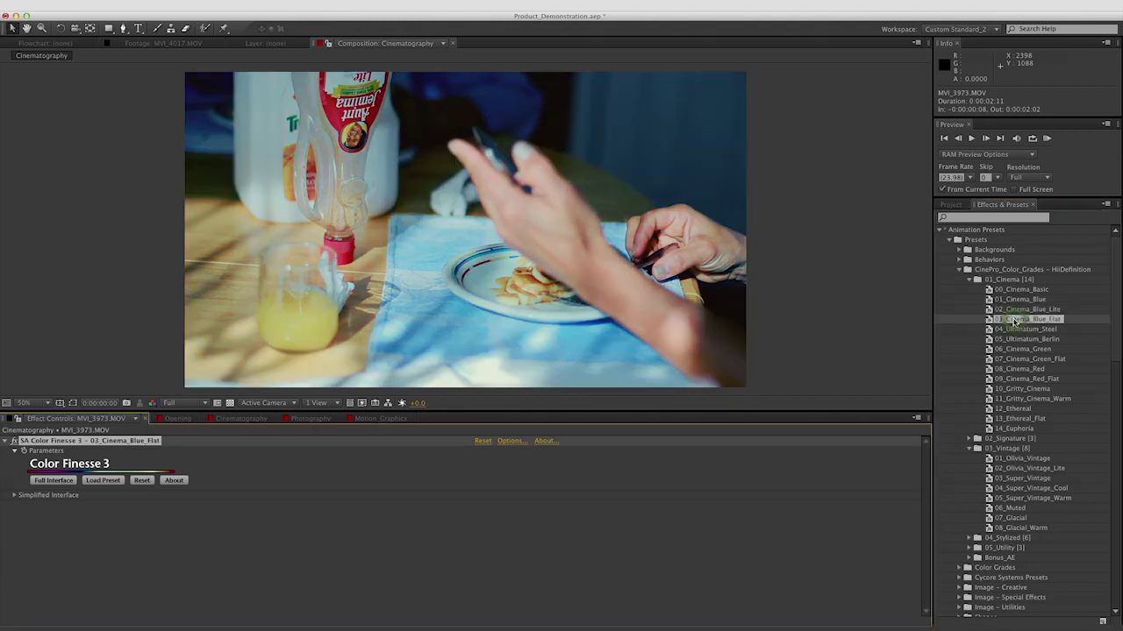
scroll(1015, 321, "down", 5)
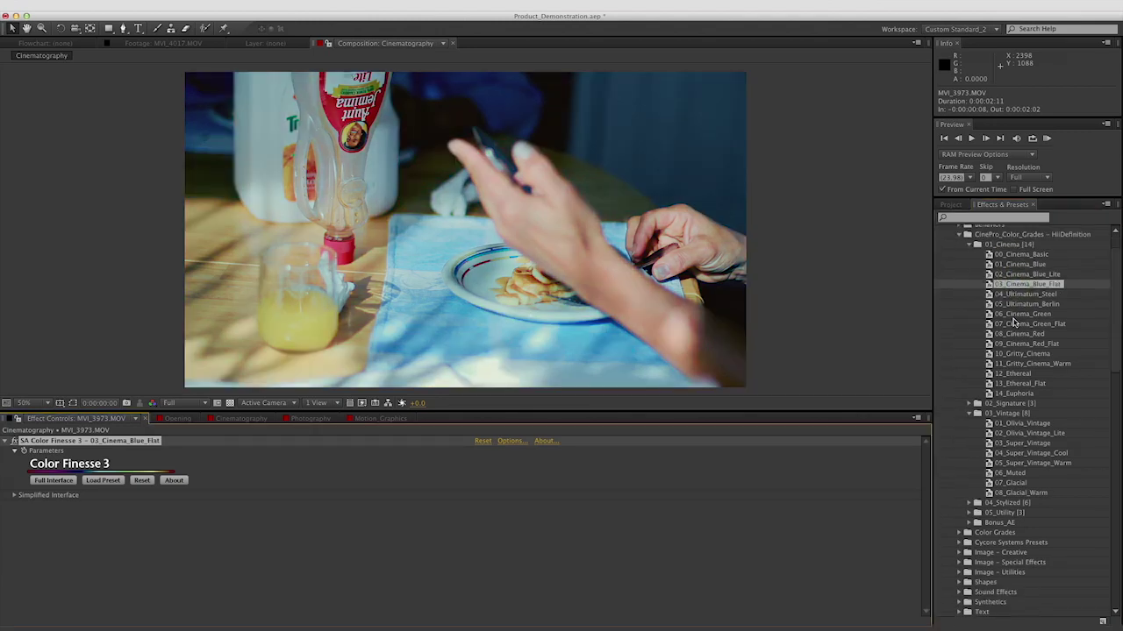
double_click(1020, 407)
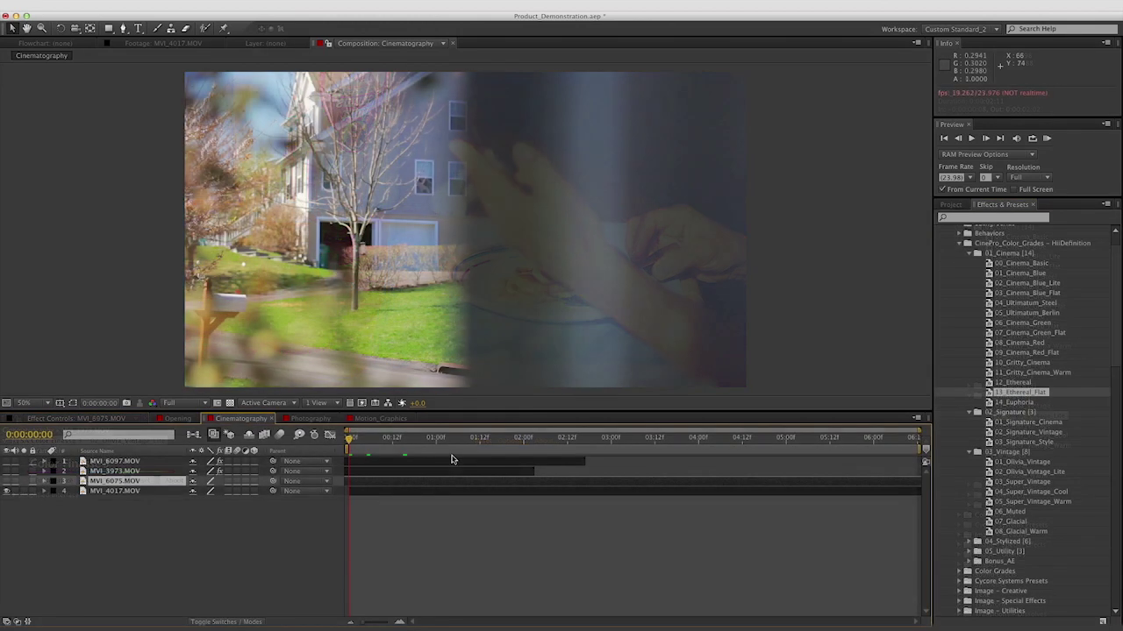
Preview the Vignette, CineScope and CineVignette overlay PNGs, then add Vignette_Overlay_HD.png to the comp.
left_click_drag(445, 449, 655, 460)
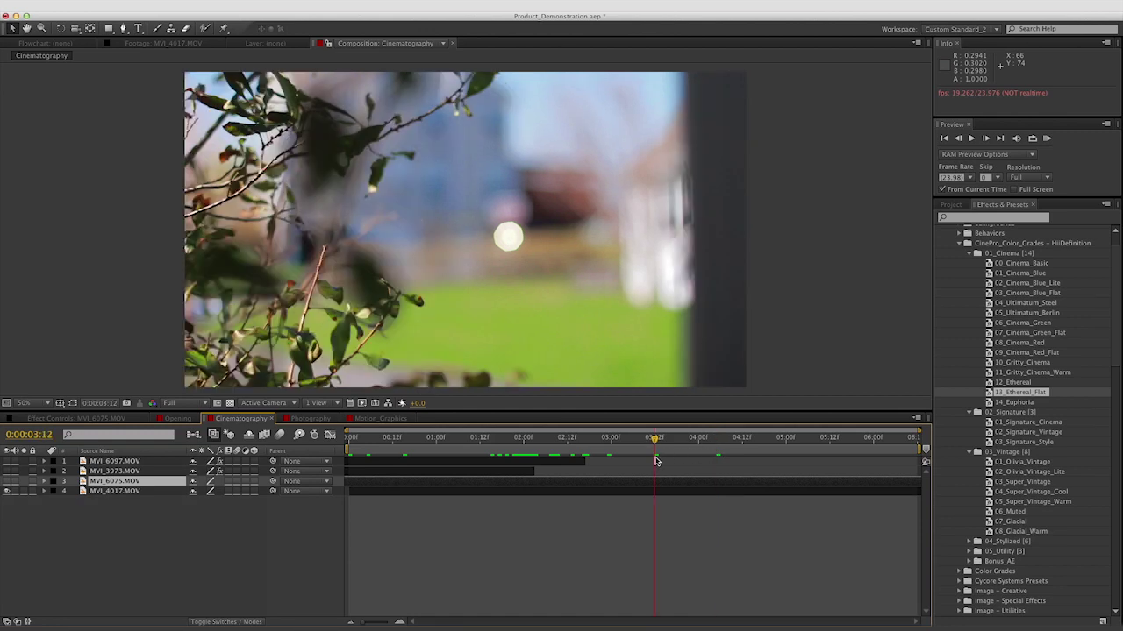
left_click(950, 204)
double_click(1007, 341)
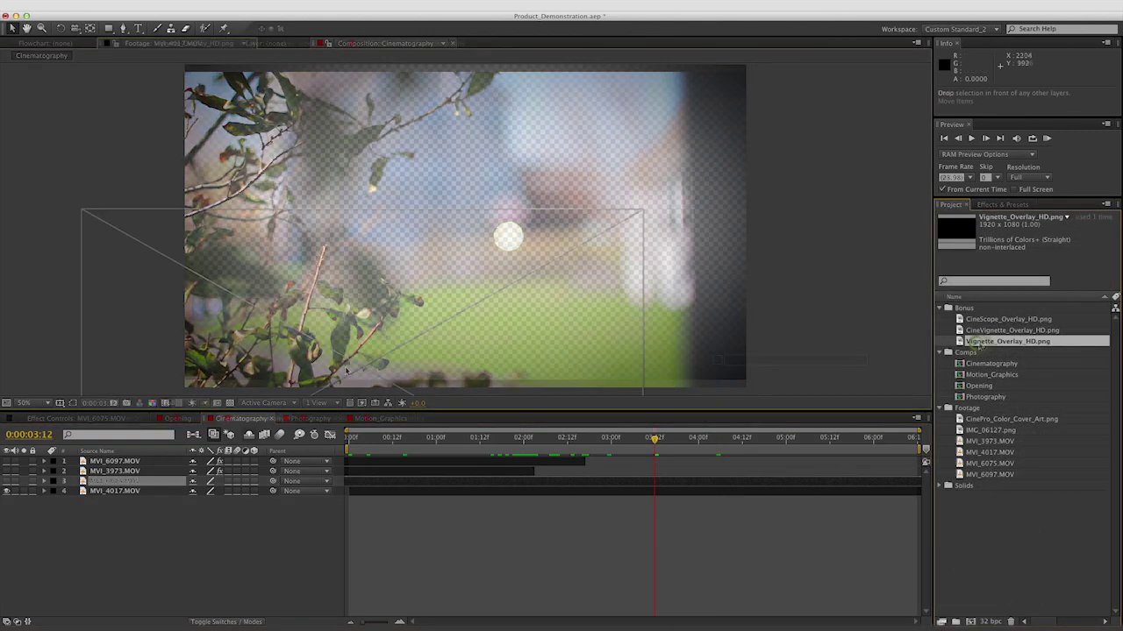
double_click(981, 321)
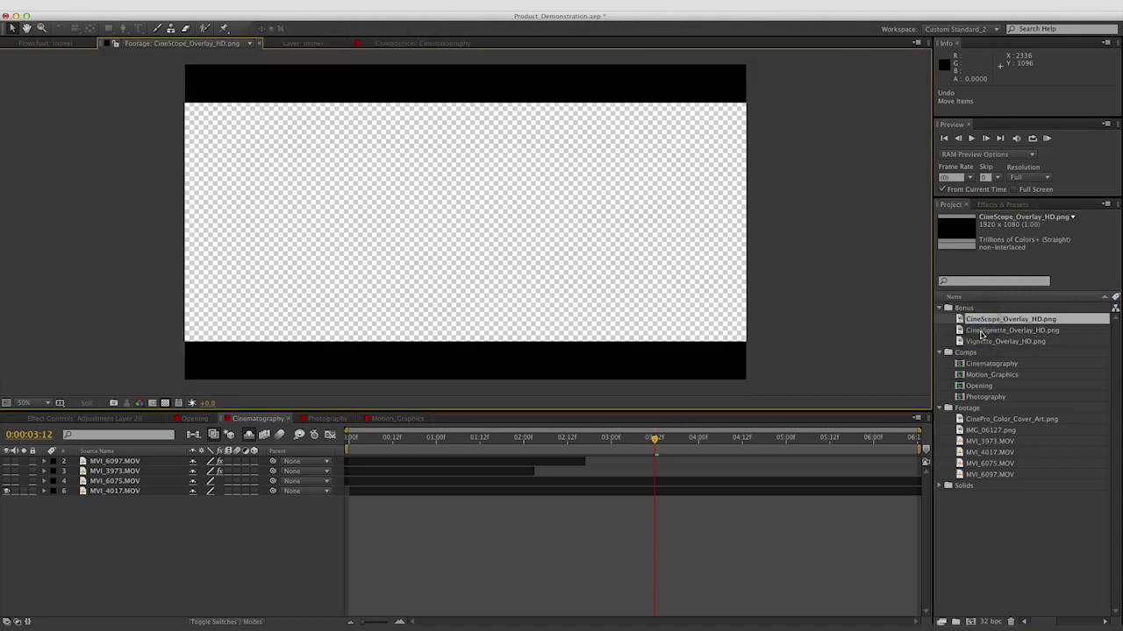
left_click(981, 334)
double_click(981, 334)
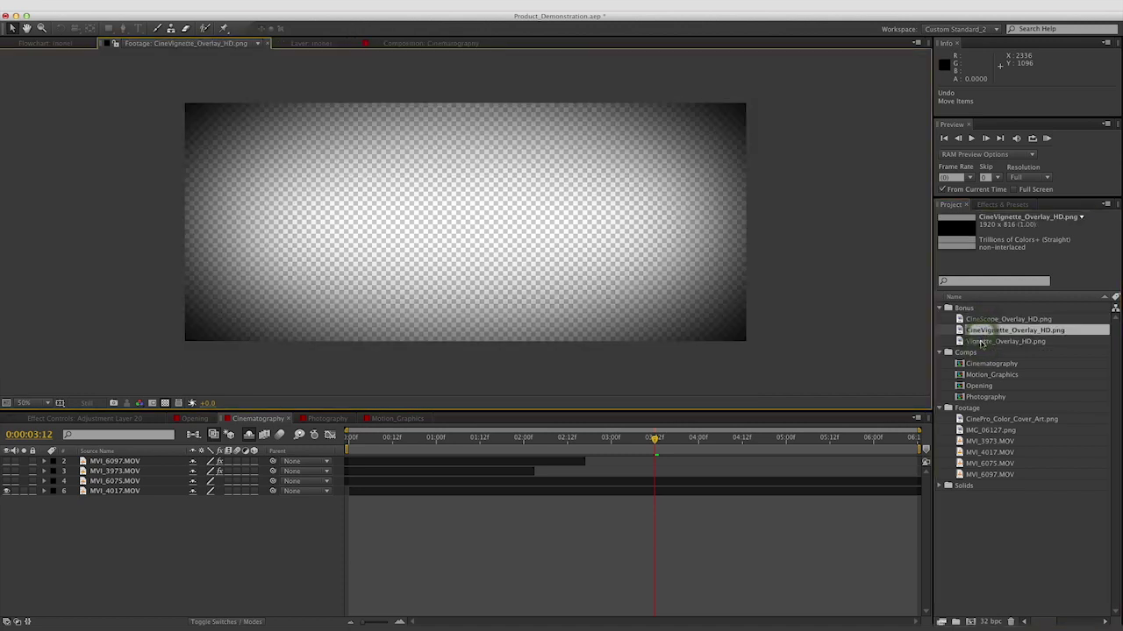
double_click(982, 342)
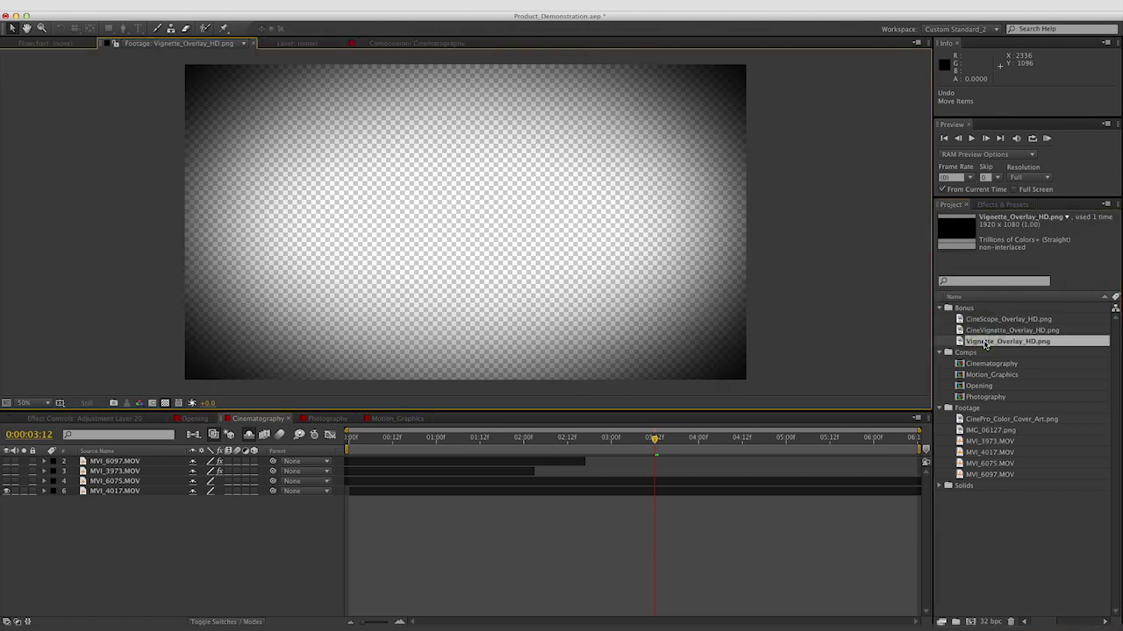
left_click_drag(985, 344, 98, 462)
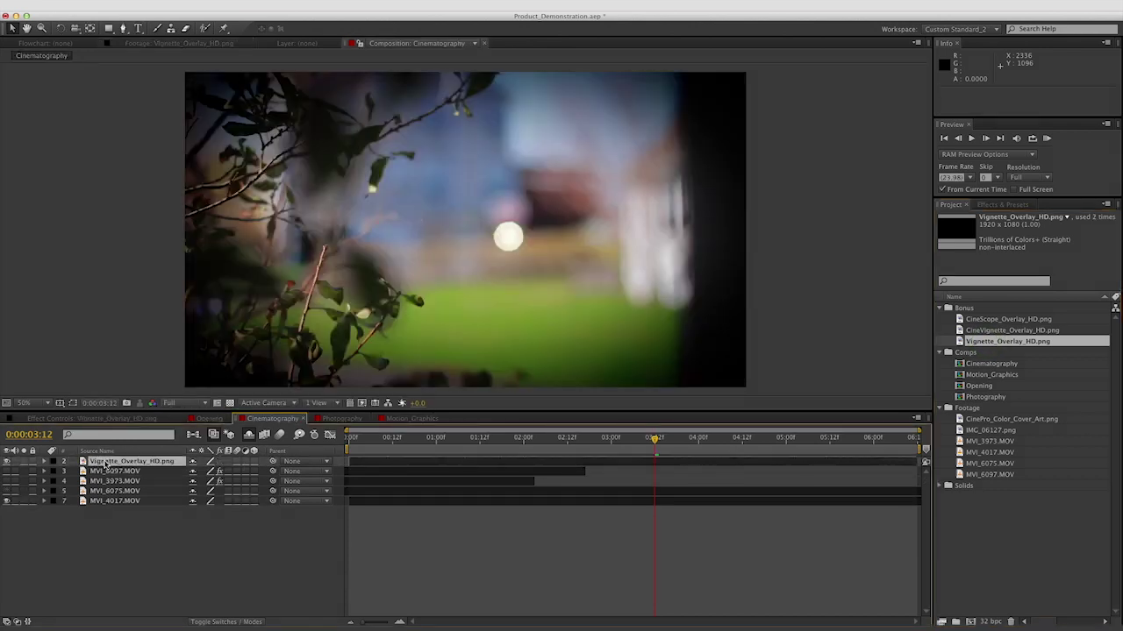
Mark MVI_6097, MVI_3973 and MVI_6075 as shy and hide them, then open the Layer menu.
left_click(130, 472)
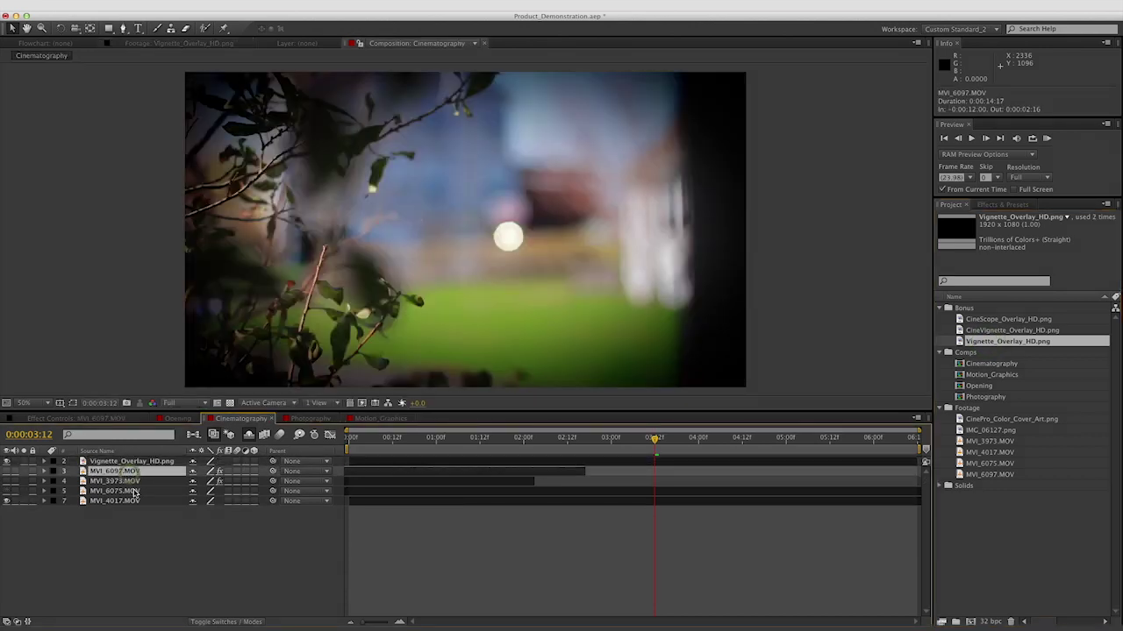
left_click(130, 491, "shift")
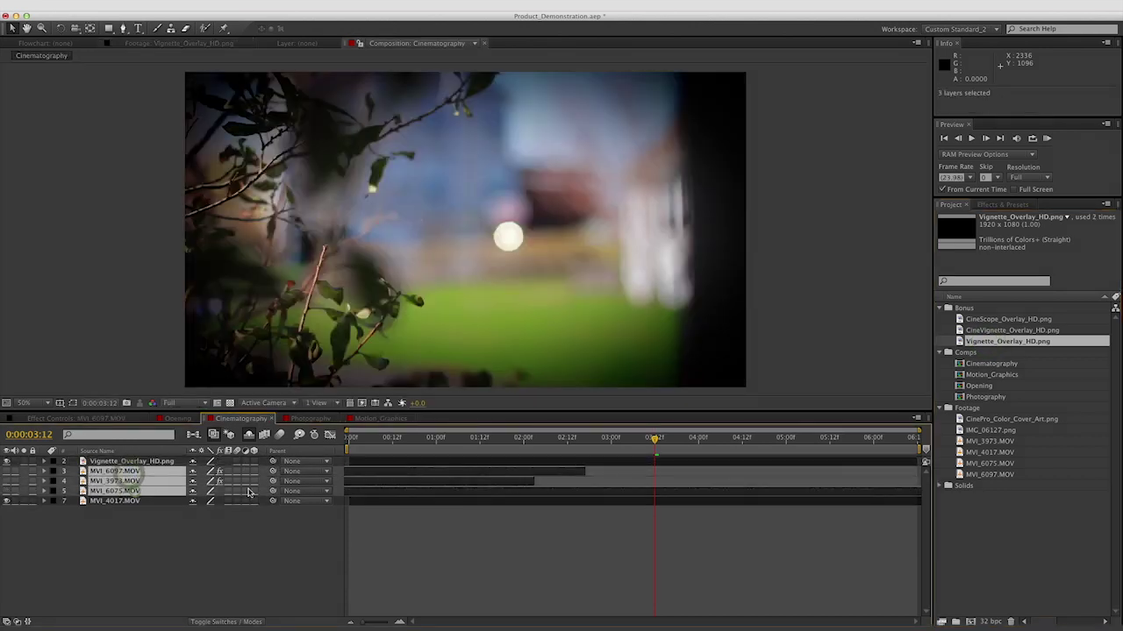
left_click(193, 472)
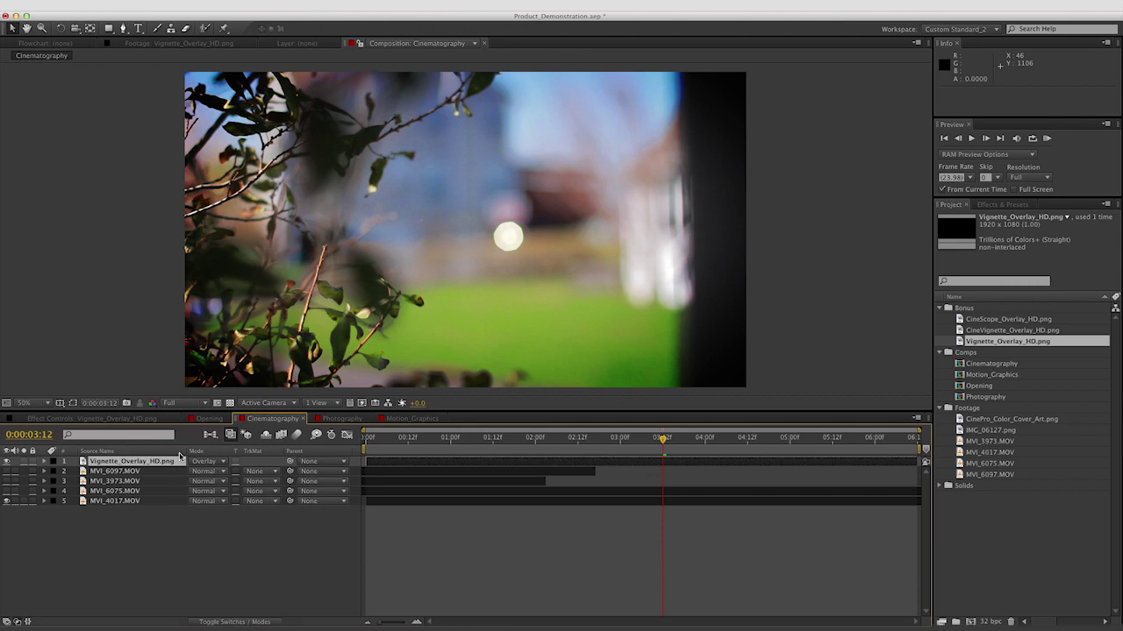
left_click(265, 436)
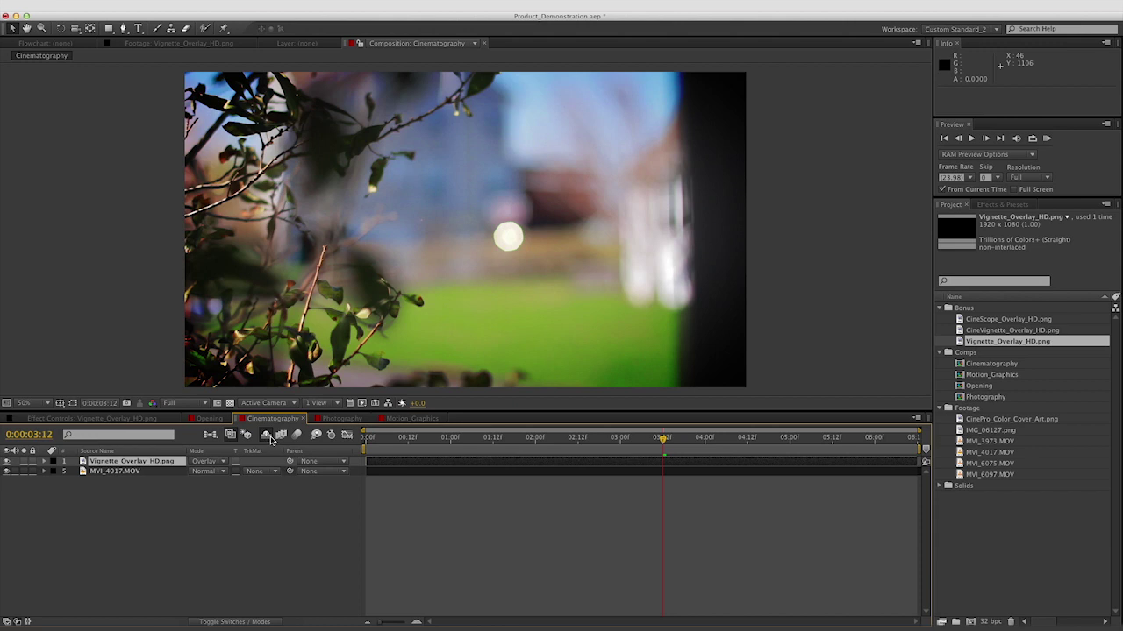
left_click(210, 2)
Apply the 06_Cinema_Green grade to the new adjustment layer in Cinematography.
mouse_move(308, 19)
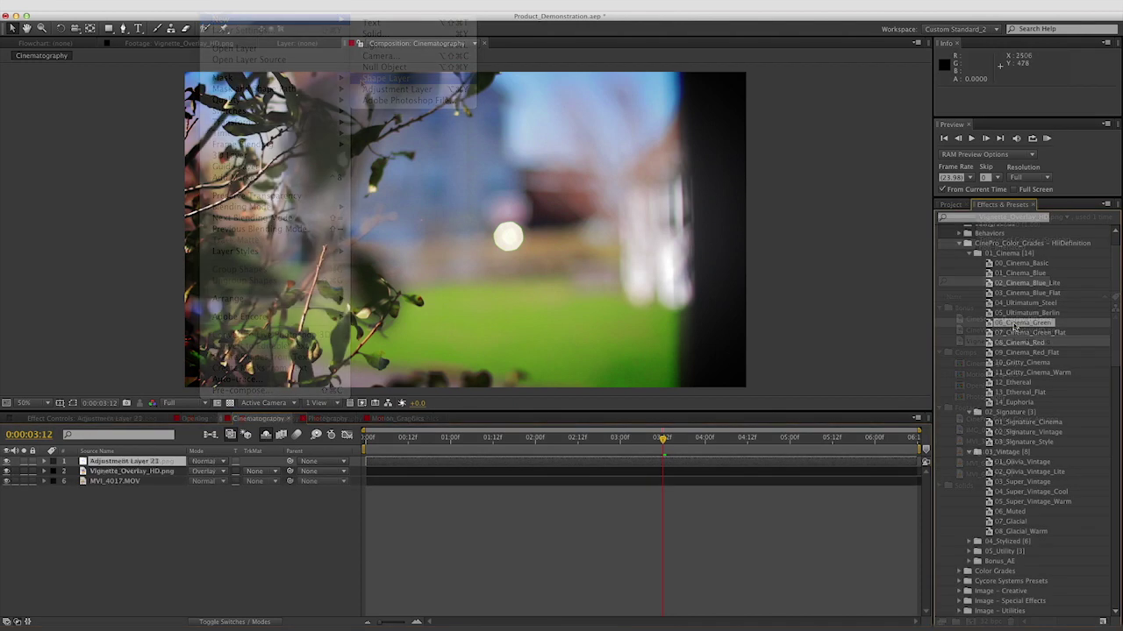
double_click(1022, 323)
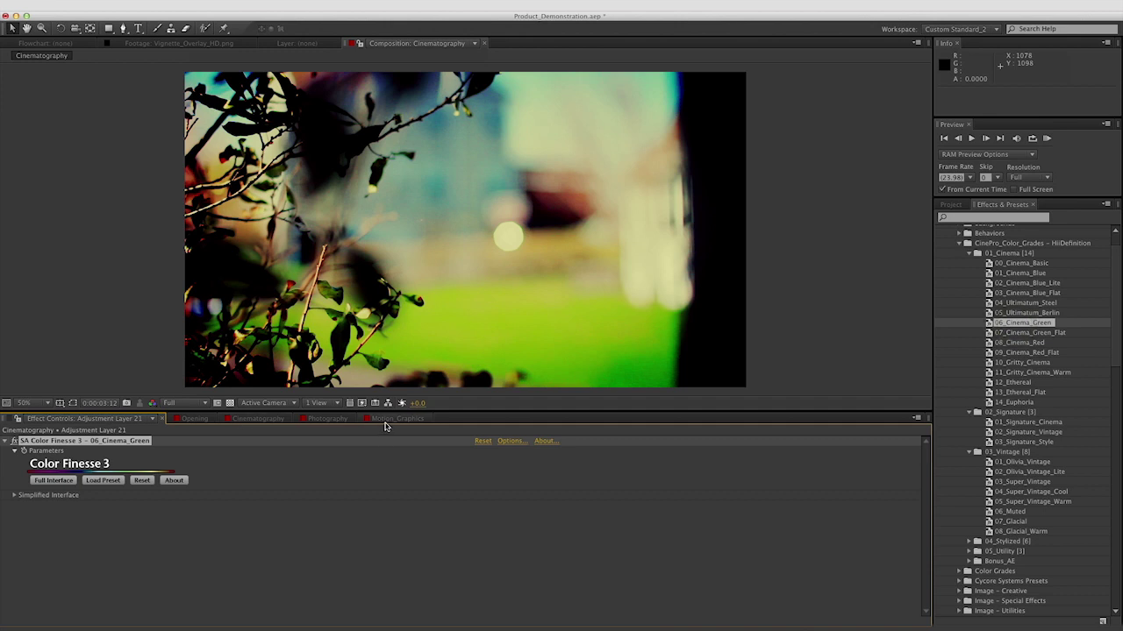
left_click(245, 421)
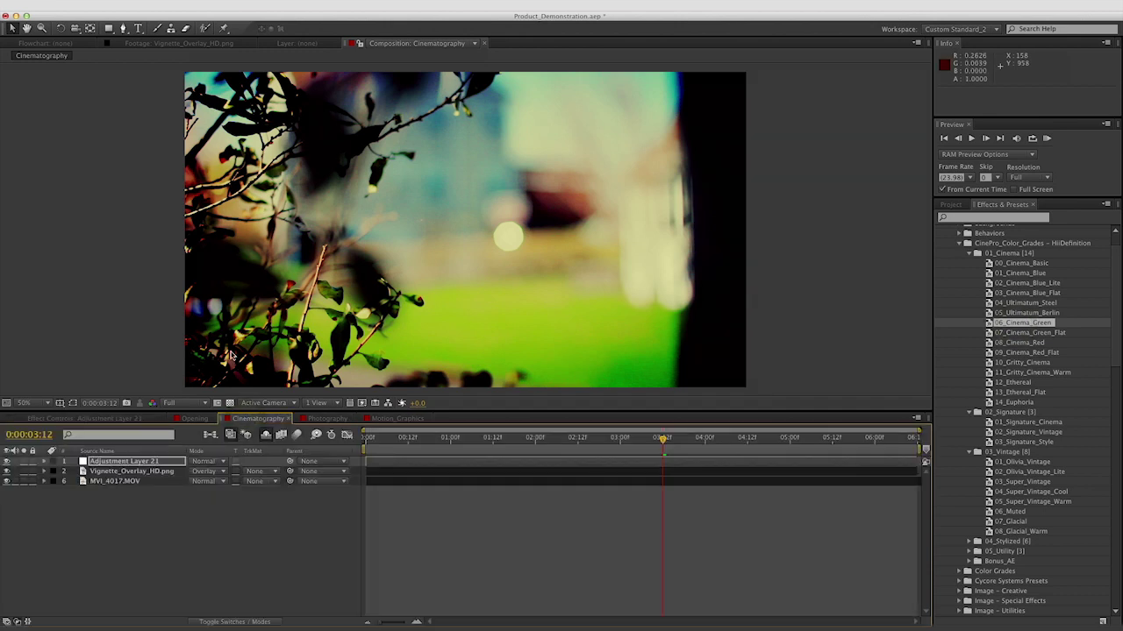
Add Cine_DeNoiser from the Bonus_AE presets to the adjustment layer, ahead of Color Finesse.
left_click(954, 205)
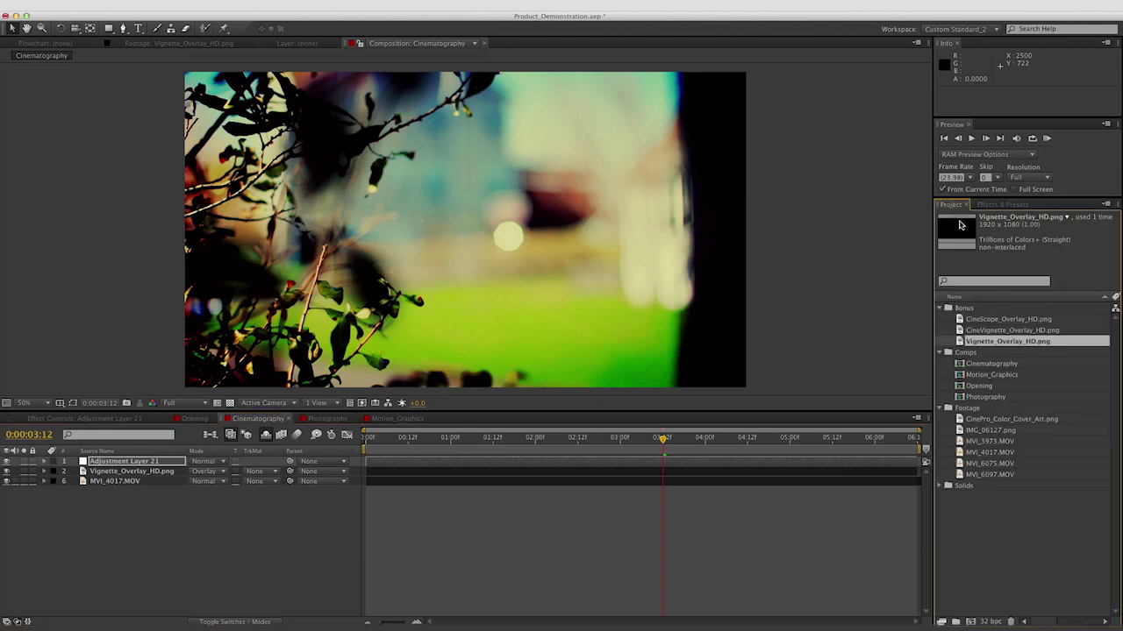
left_click(984, 207)
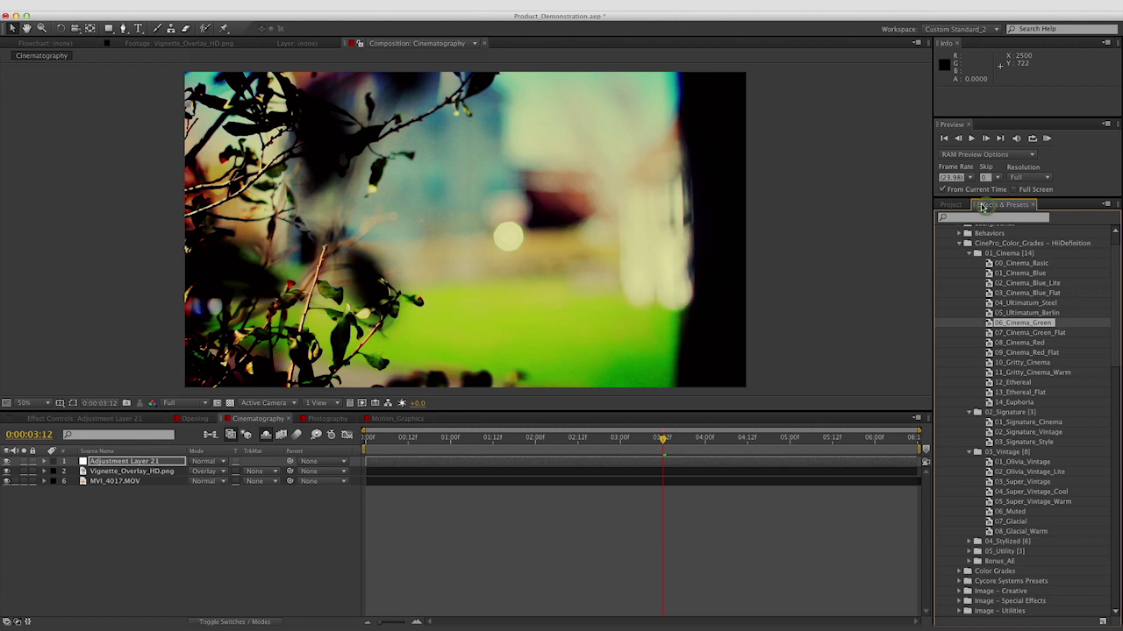
left_click(969, 253)
left_click(969, 264)
left_click(970, 273)
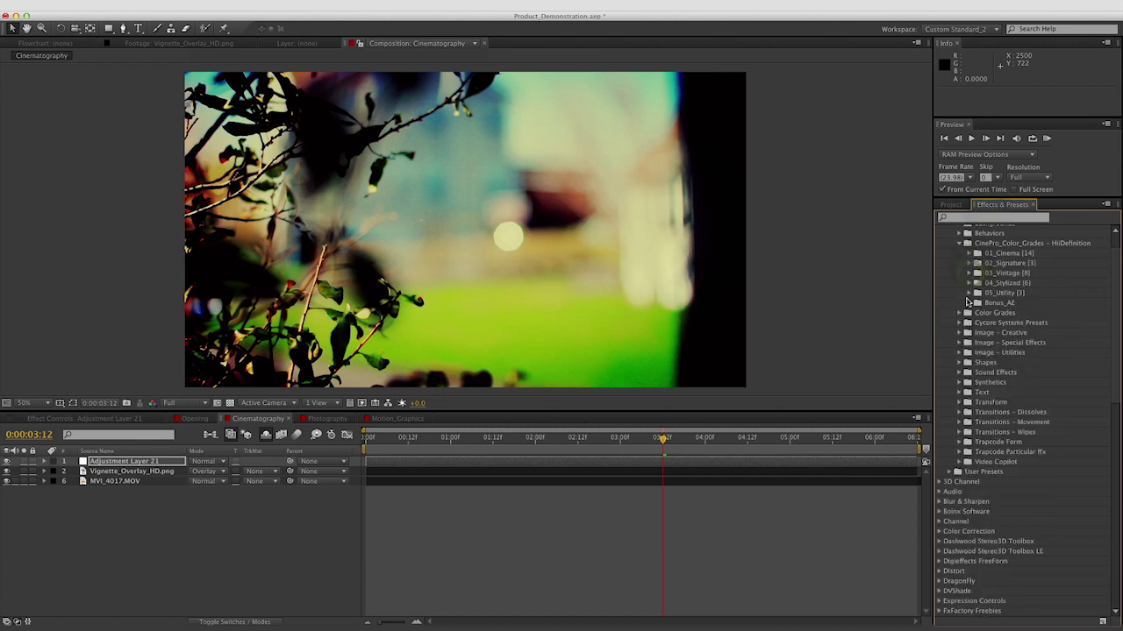
left_click(968, 304)
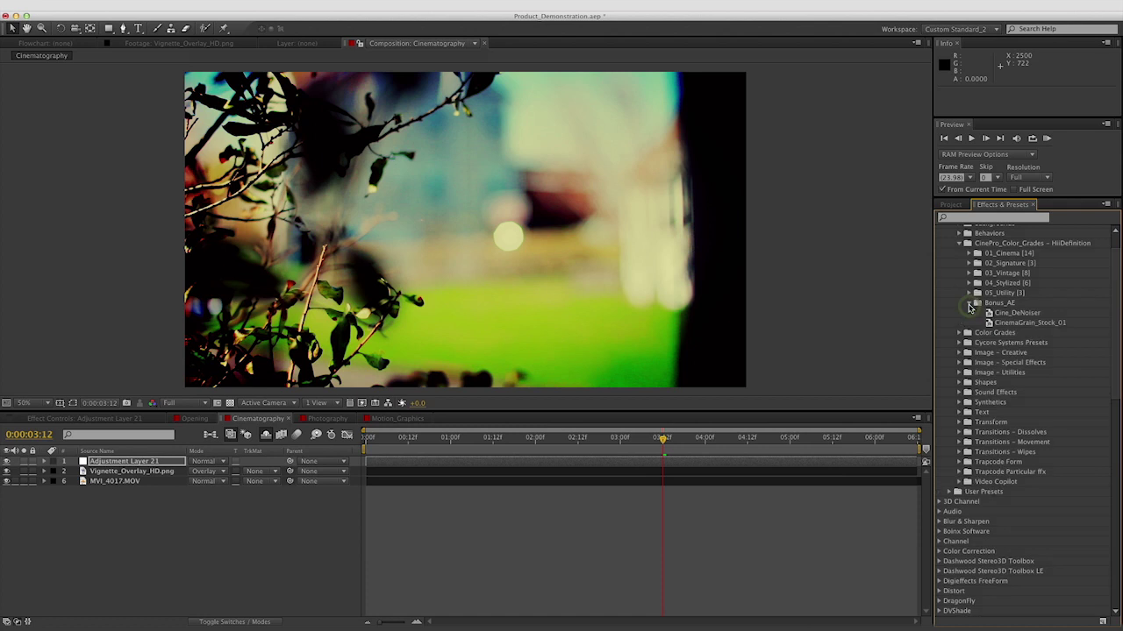
left_click_drag(218, 457, 44, 443)
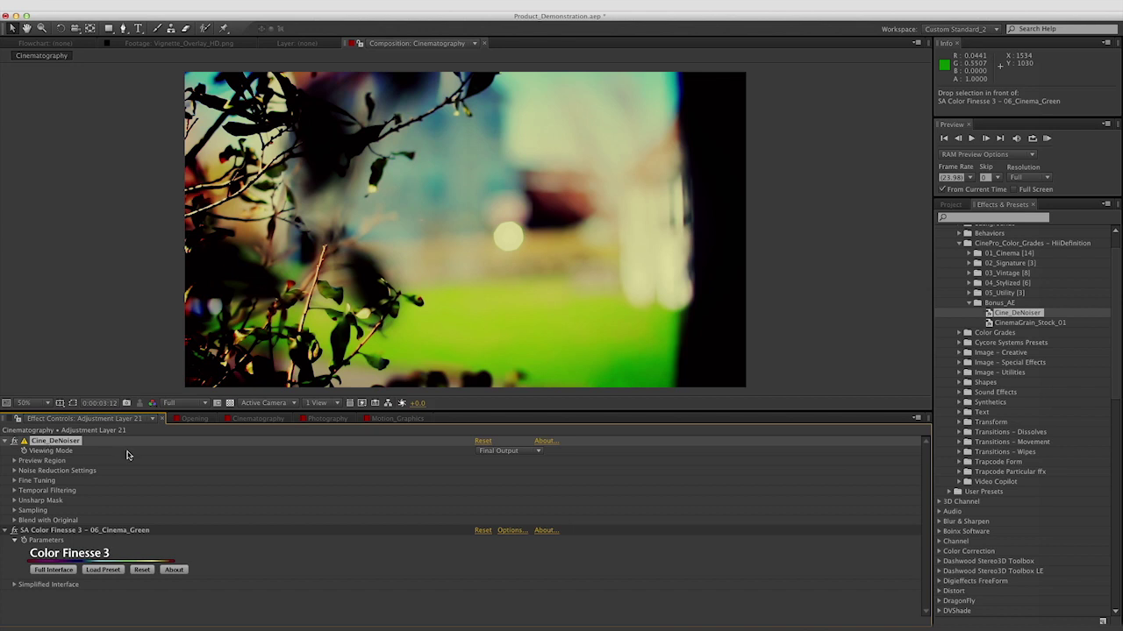
left_click(193, 419)
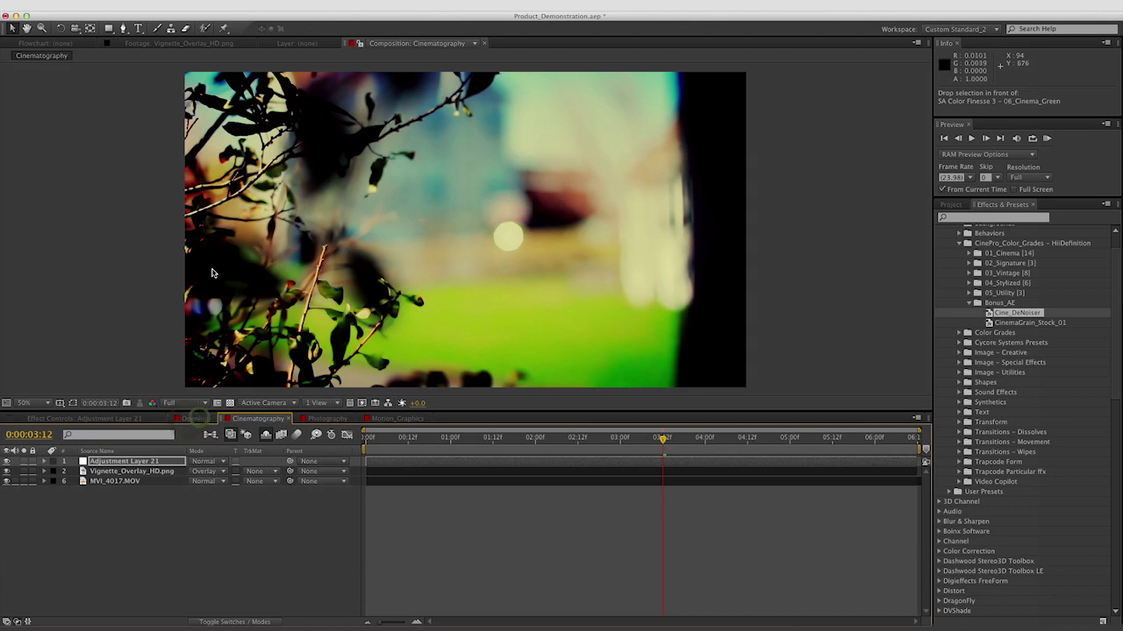
right_click(198, 407)
Add an adjustment layer with CinemaGrain_Stock_01 grain, then drop in the CineScope_Overlay_HD.png letterbox.
mouse_move(300, 22)
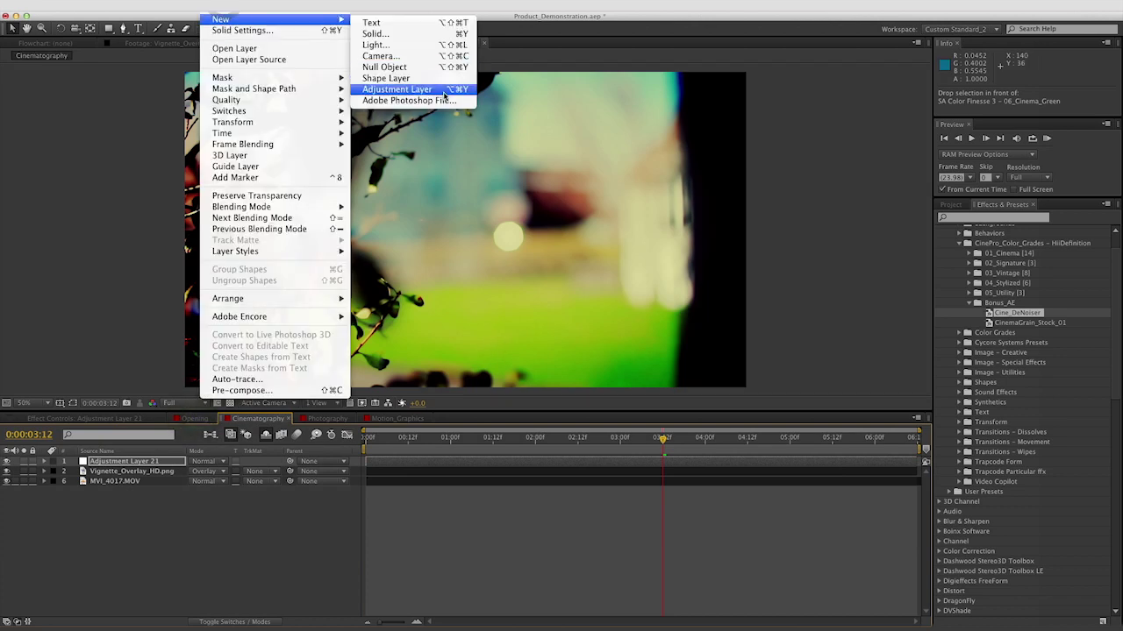
left_click(396, 89)
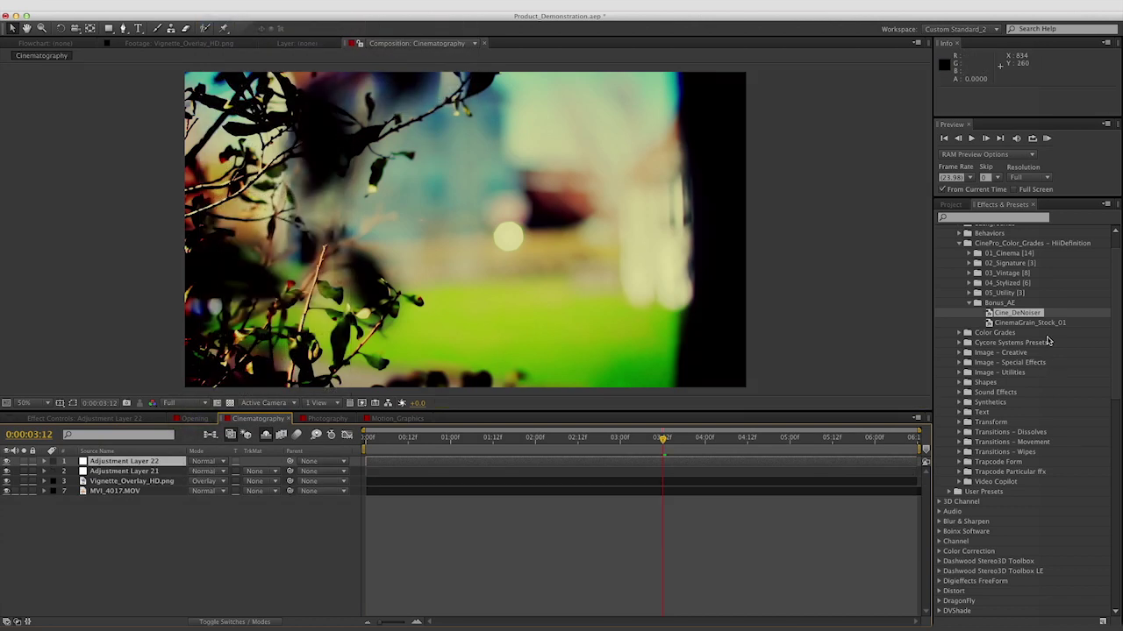
double_click(1045, 326)
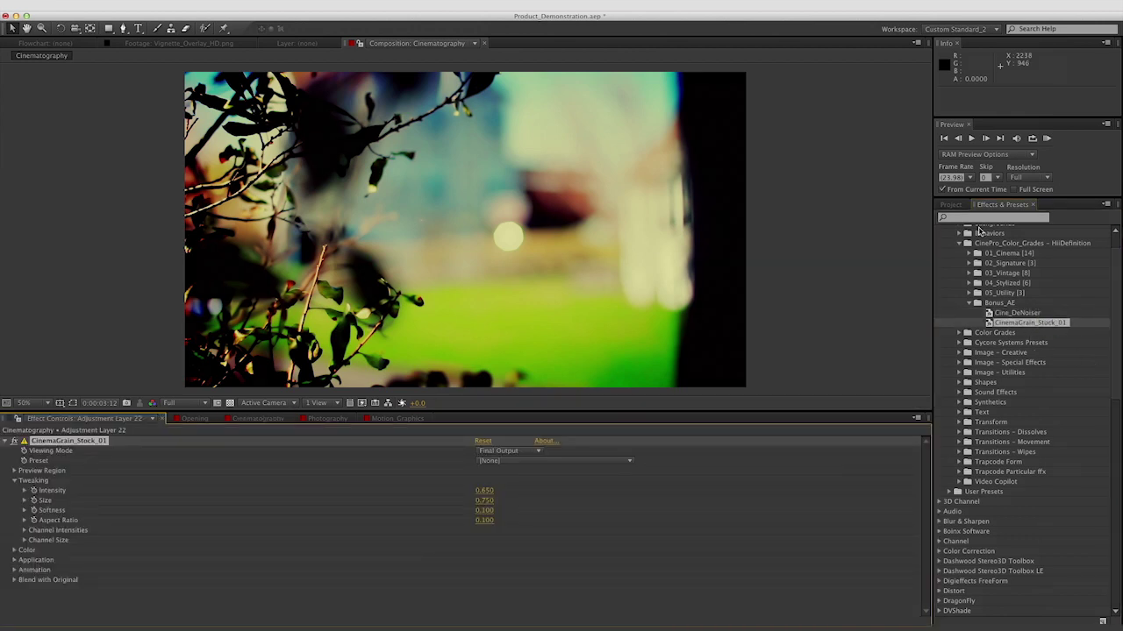
left_click(952, 205)
left_click_drag(1004, 320, 121, 463)
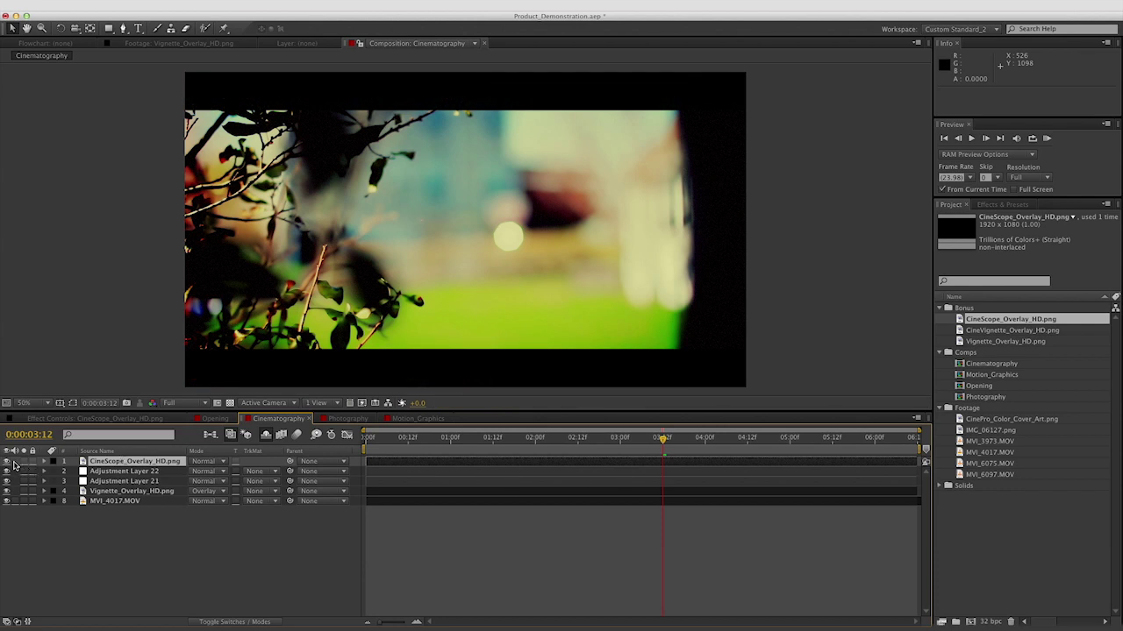
Hide and reshow layers 1–4 to compare with the ungraded shot, then select IMG_06127.png.
left_click_drag(8, 461, 9, 491)
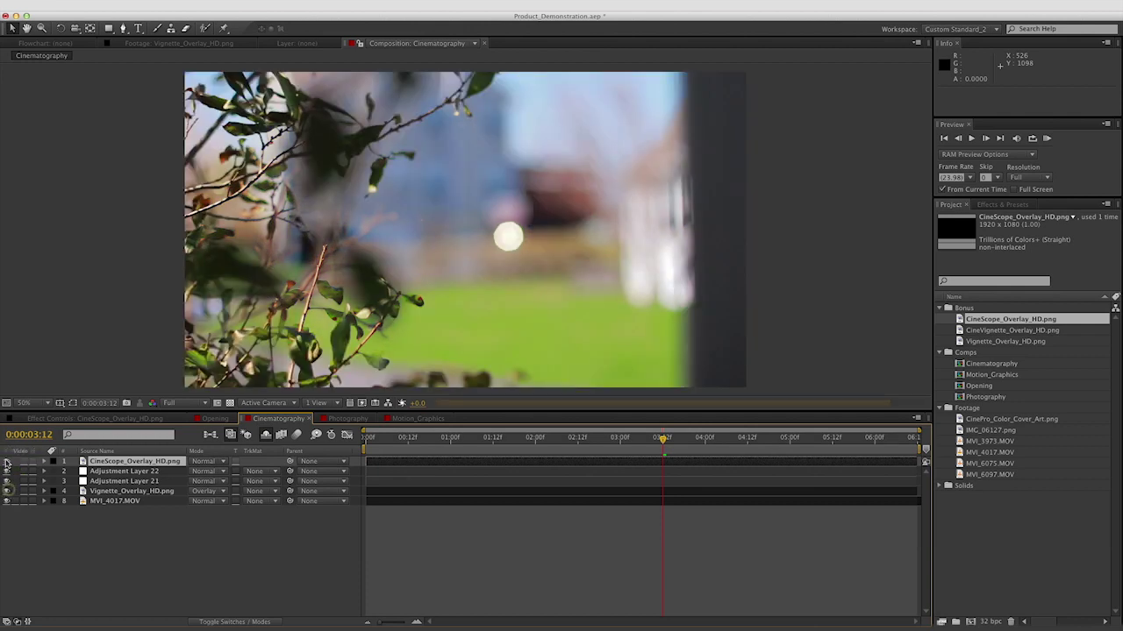
left_click_drag(7, 493, 6, 462)
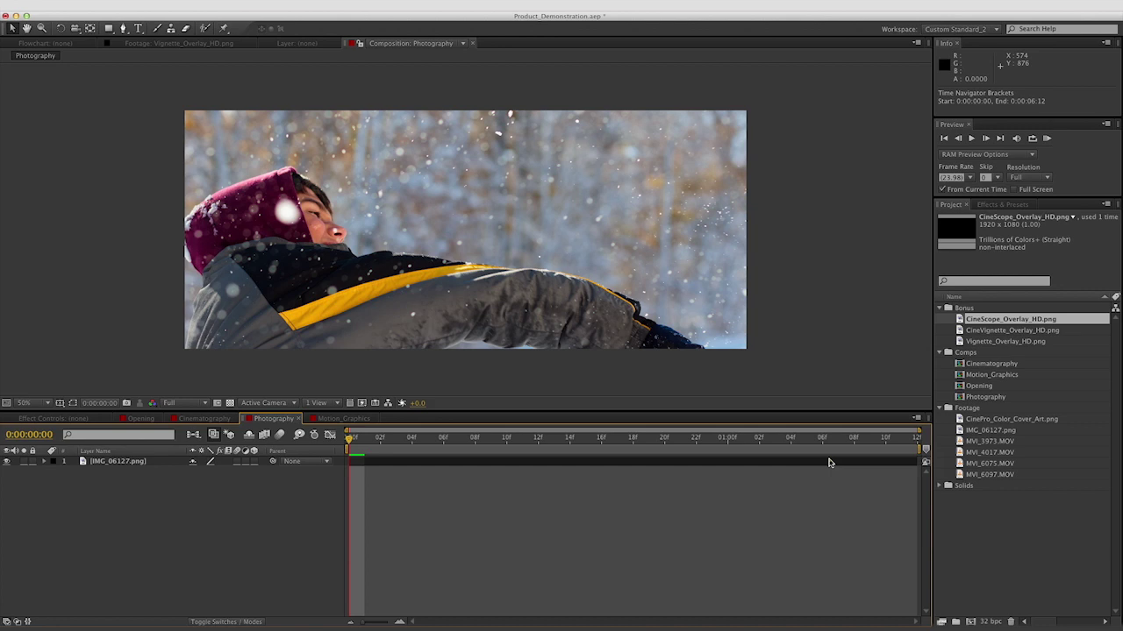
left_click(829, 462)
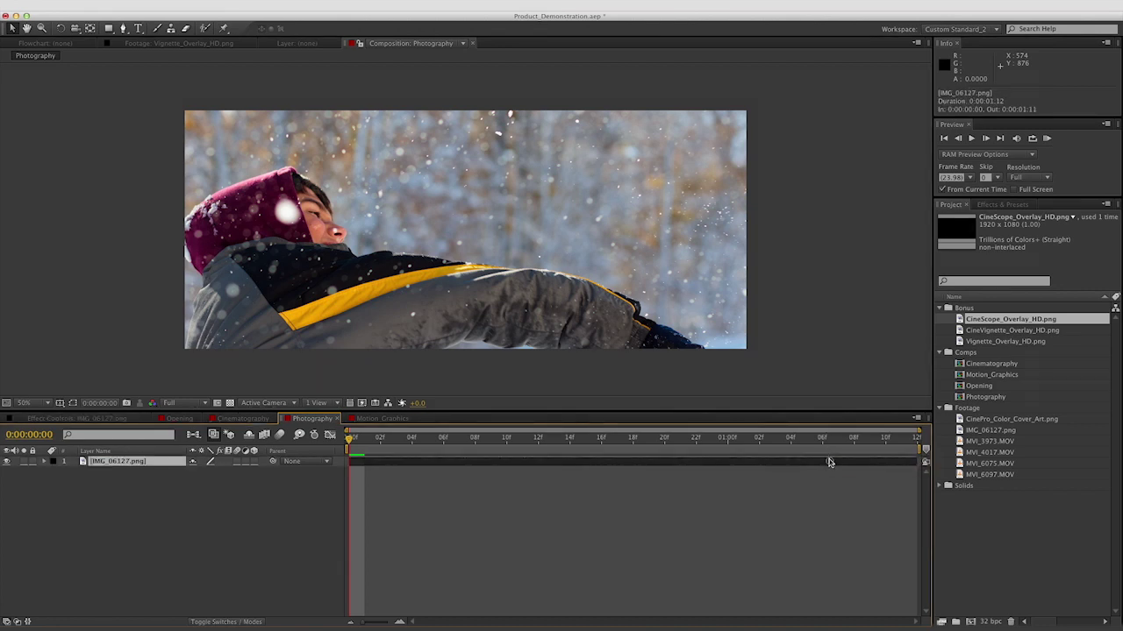
Add an adjustment layer, try the three Cinema_Blue grades, and settle on 12_Ethereal.
left_click(211, 1)
mouse_move(220, 18)
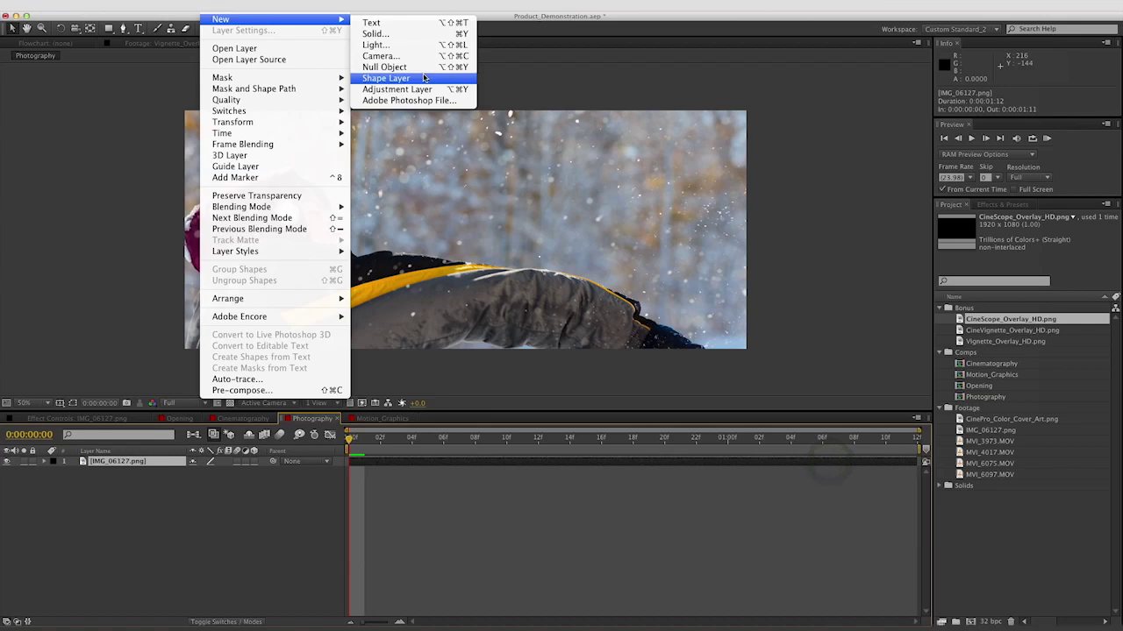
left_click(419, 91)
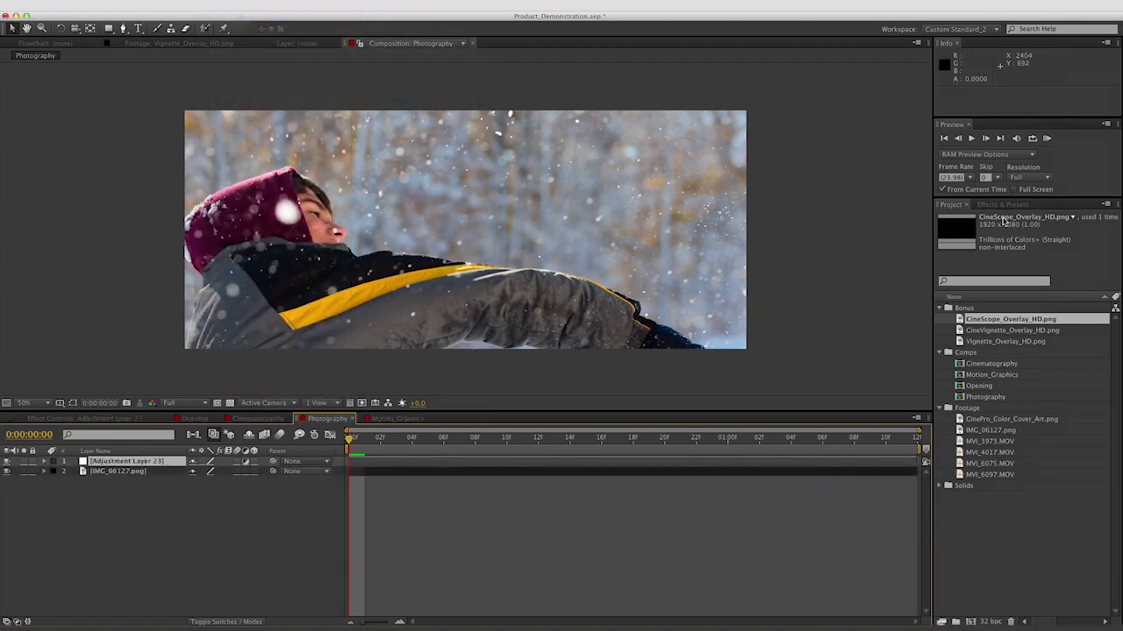
left_click(997, 205)
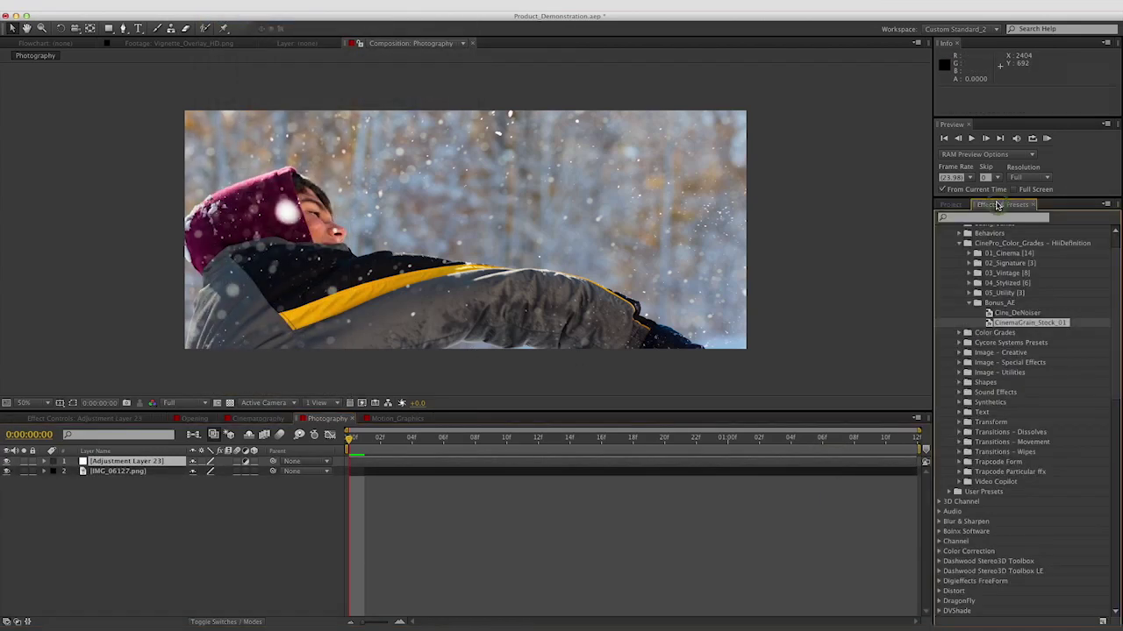
double_click(1020, 274)
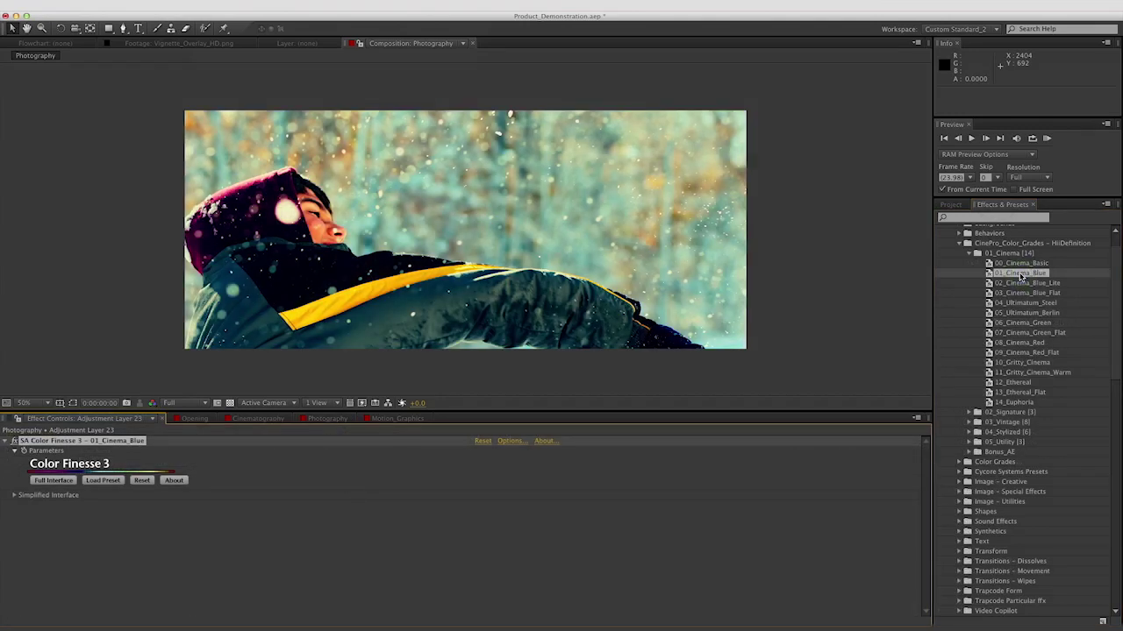
double_click(1020, 284)
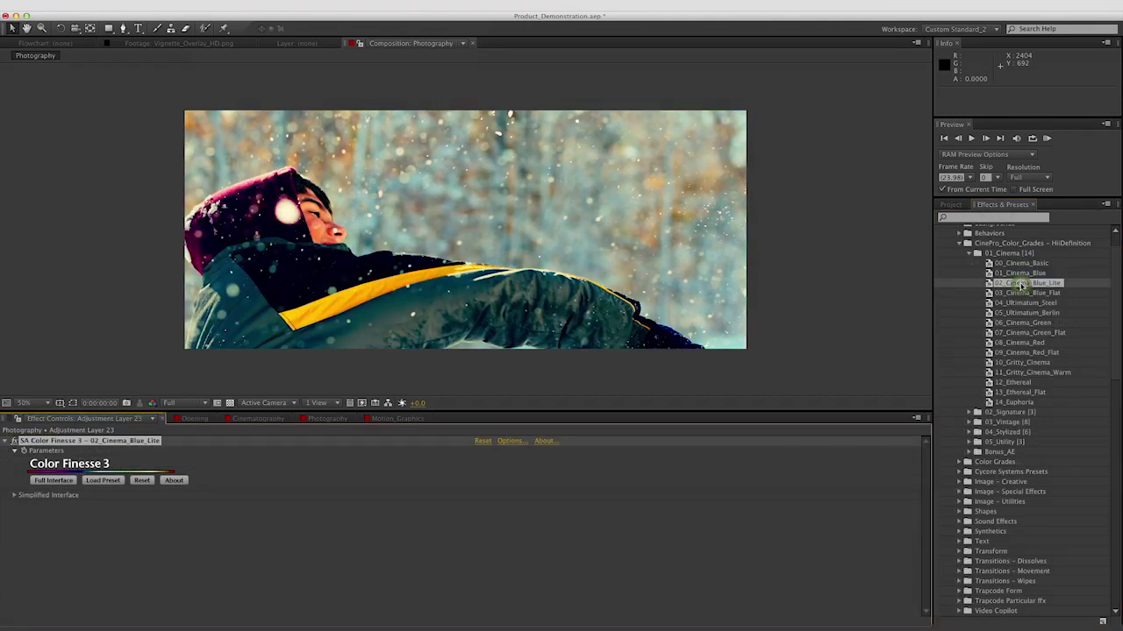
double_click(1020, 294)
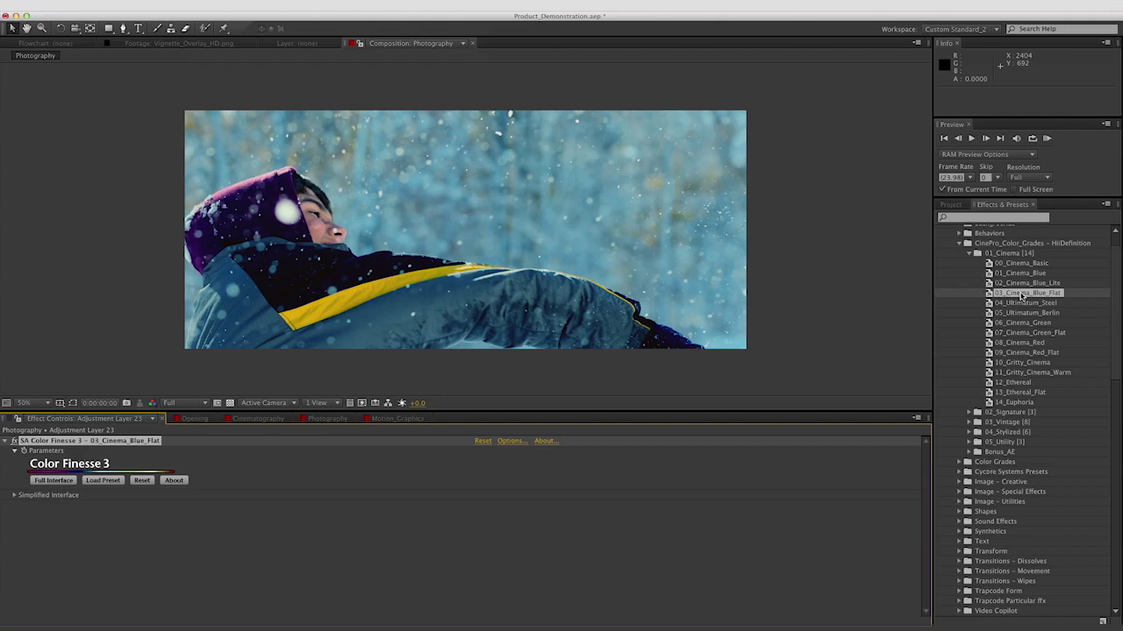
double_click(1017, 383)
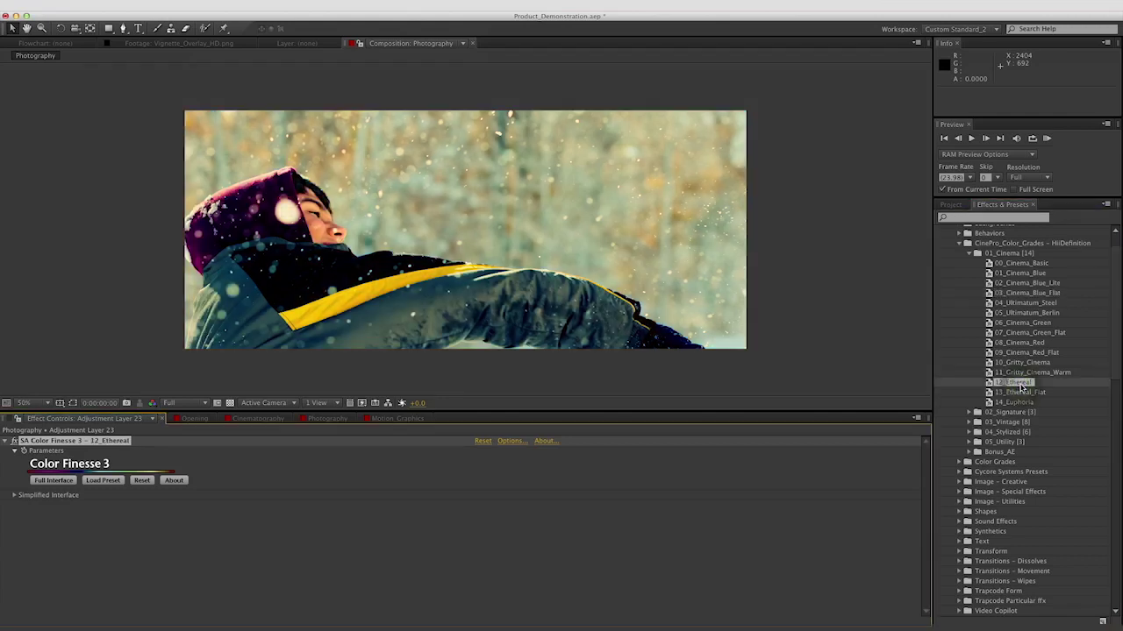
In Motion_Graphics, add Adjustment Layer 24 and apply the 06_Muted Vintage grade to it.
left_click(374, 420)
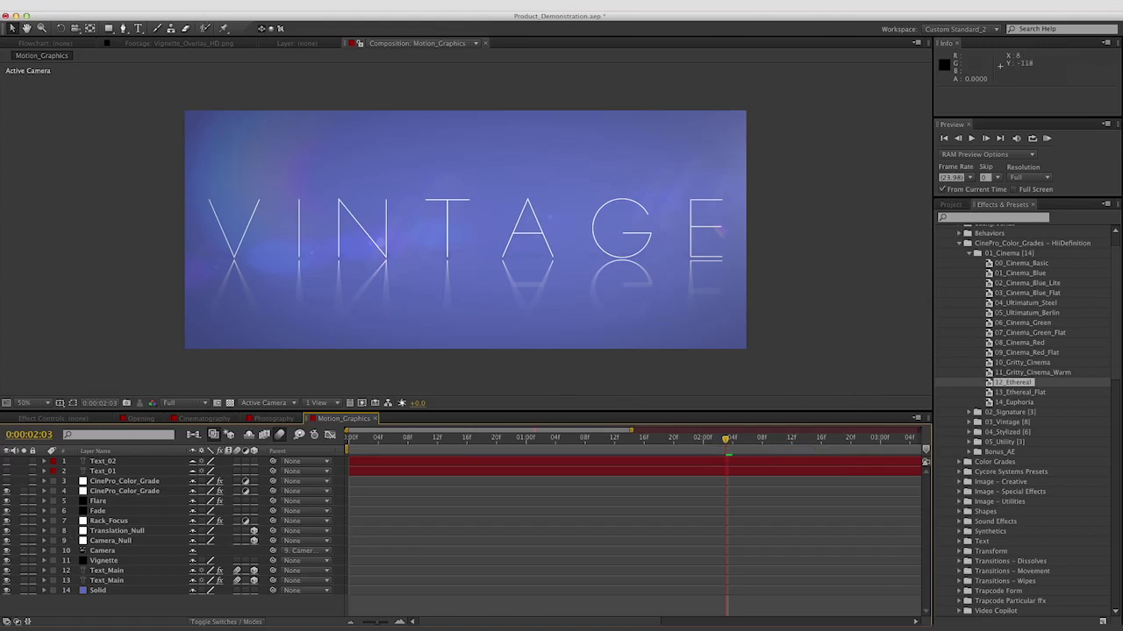
left_click(207, 3)
mouse_move(263, 19)
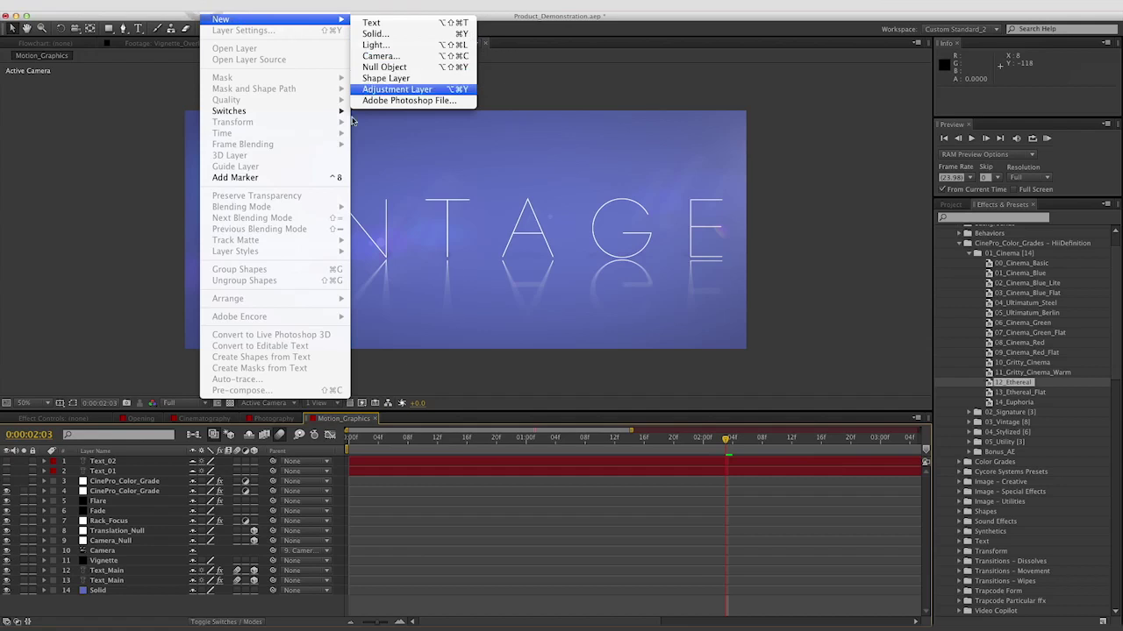
left_click(396, 89)
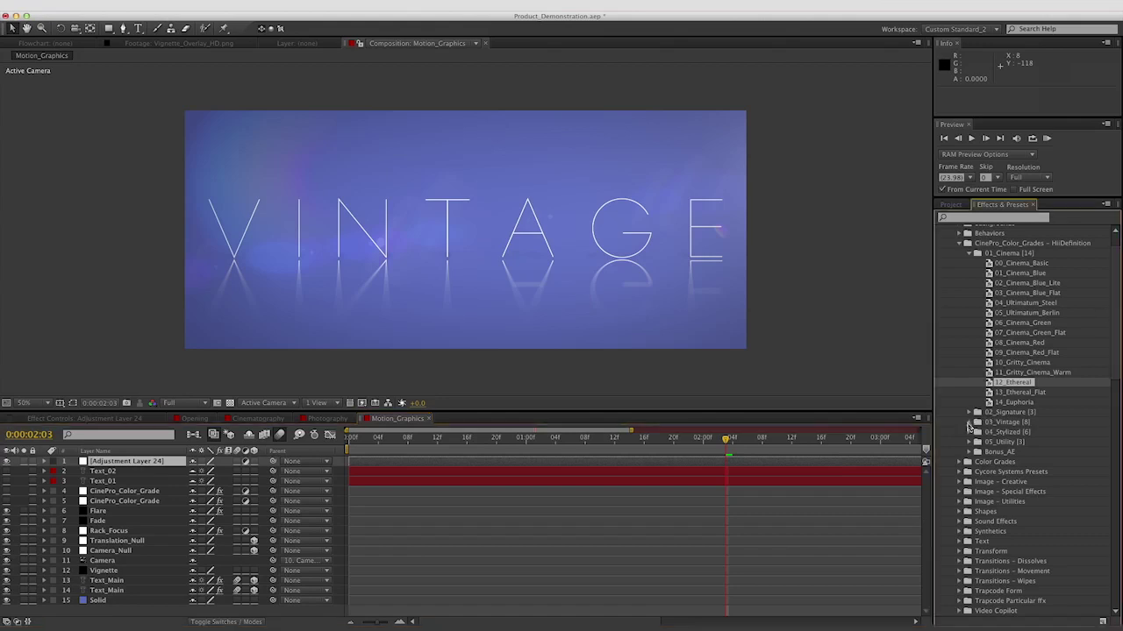
left_click(969, 422)
scroll(969, 425, "down", 2)
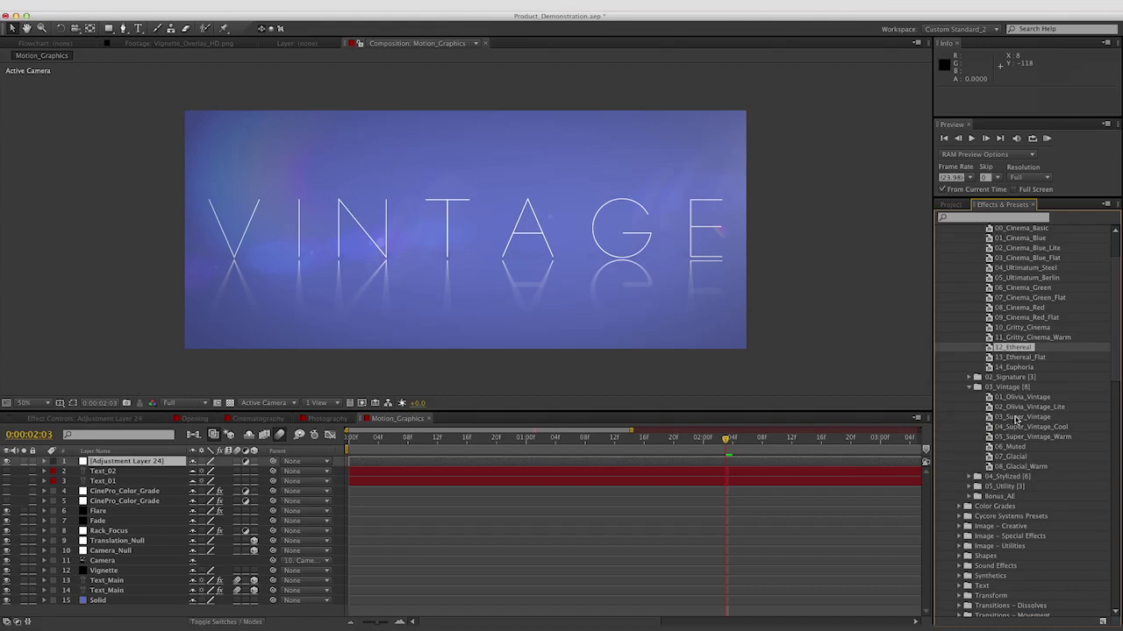
double_click(1013, 448)
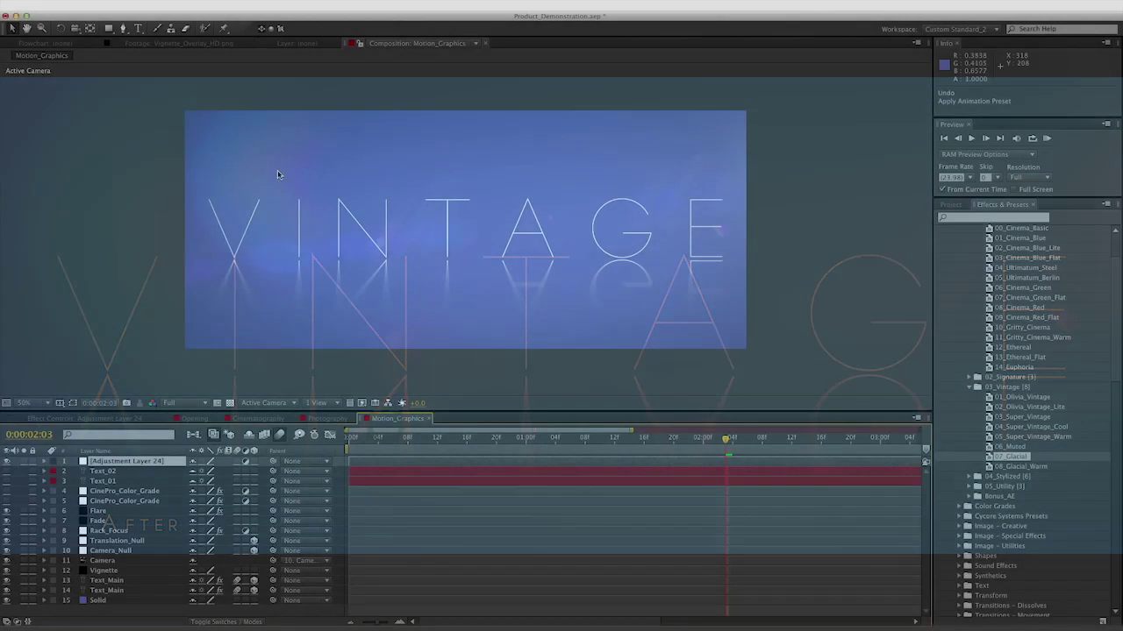
Add a new adjustment layer on top and name it Look_B.
left_click(219, 3)
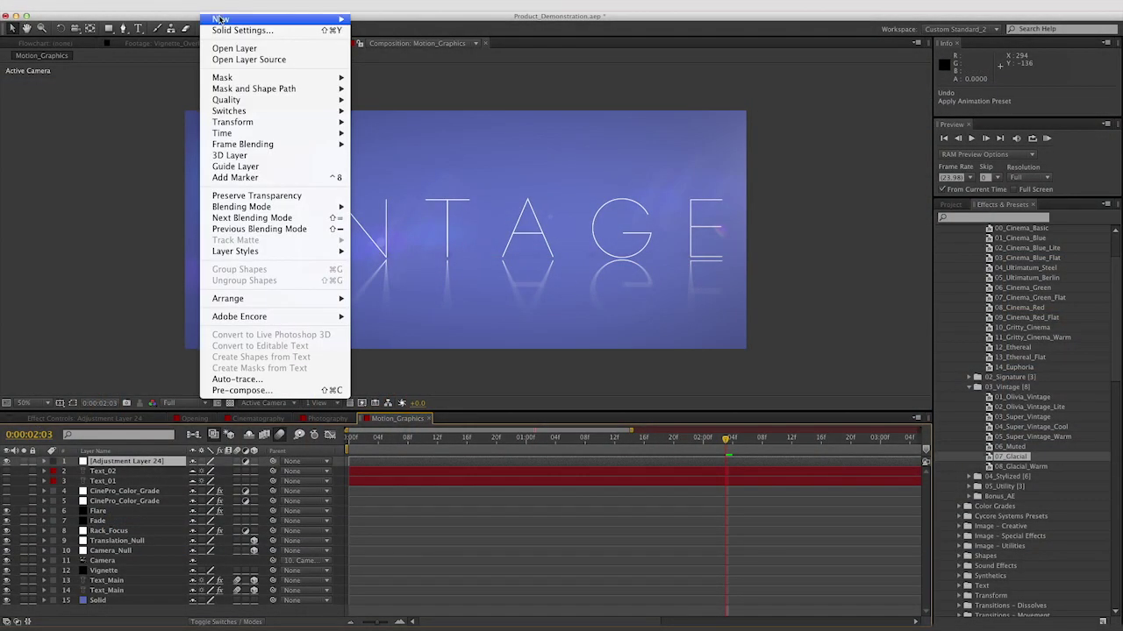
mouse_move(263, 19)
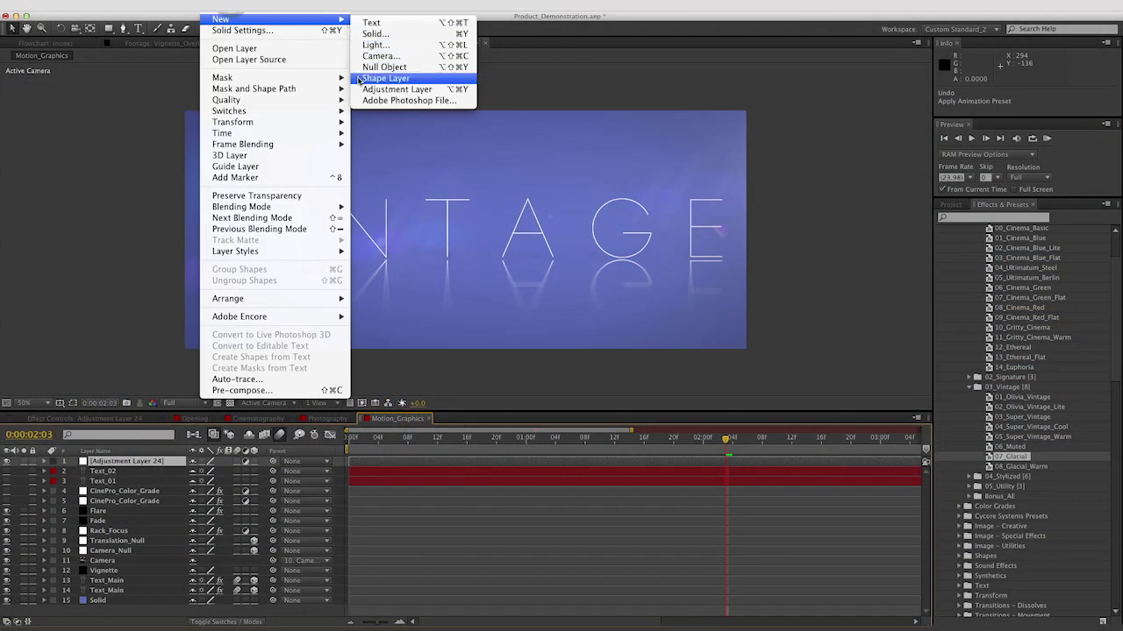
left_click(363, 89)
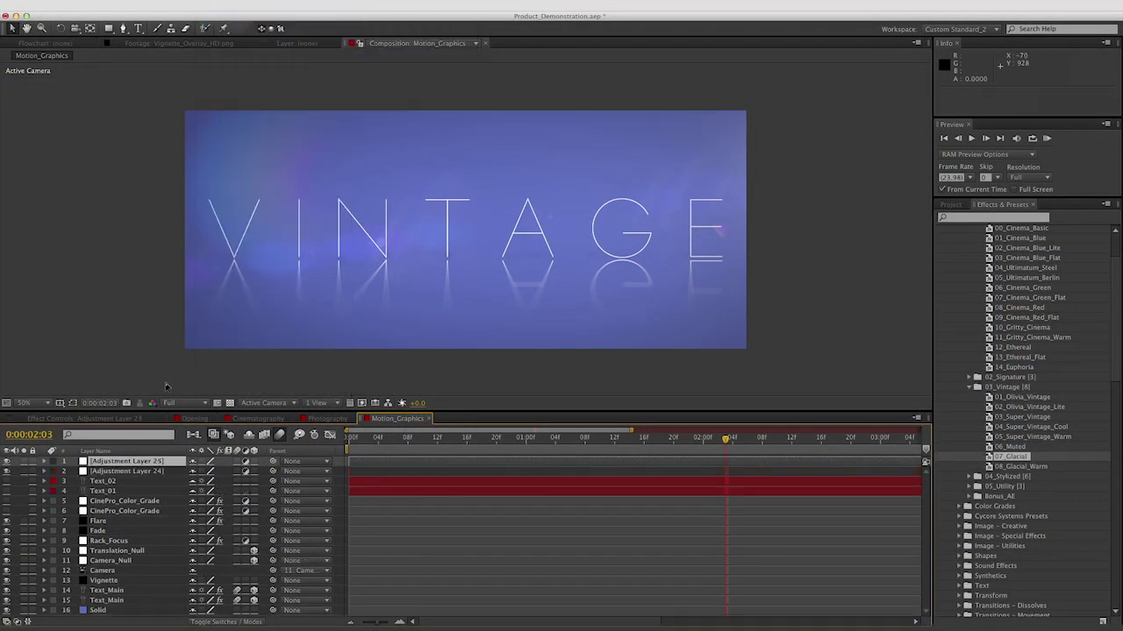
key("Return")
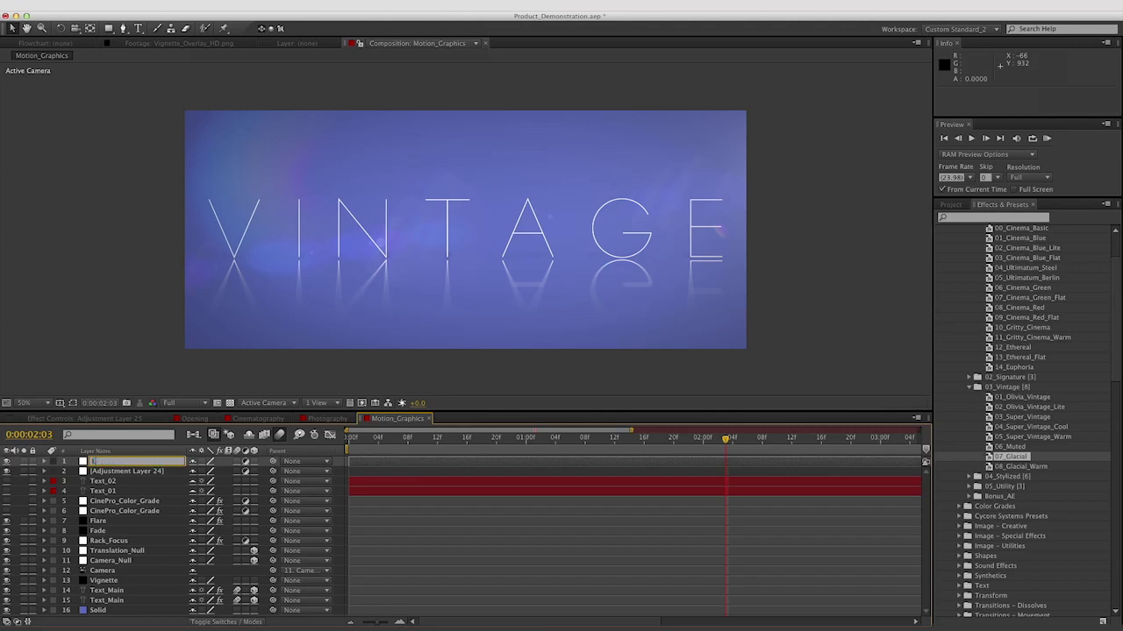
type("Look_8")
key("Return")
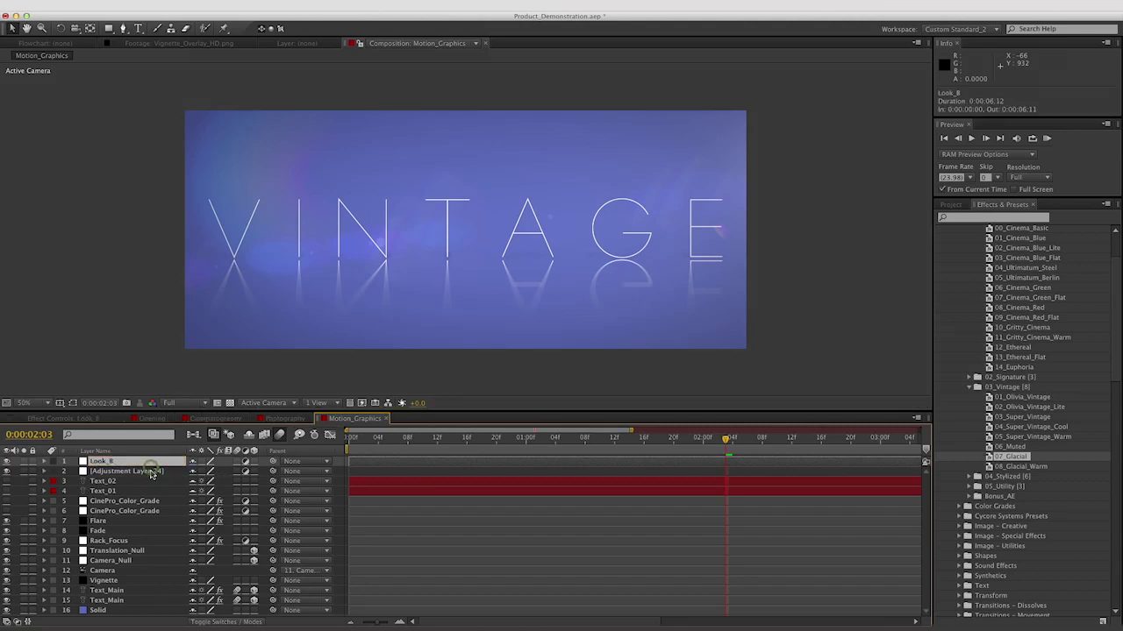
Rename Adjustment Layer 24 to Look_A.
left_click(151, 471)
key("Return")
type("Look_A")
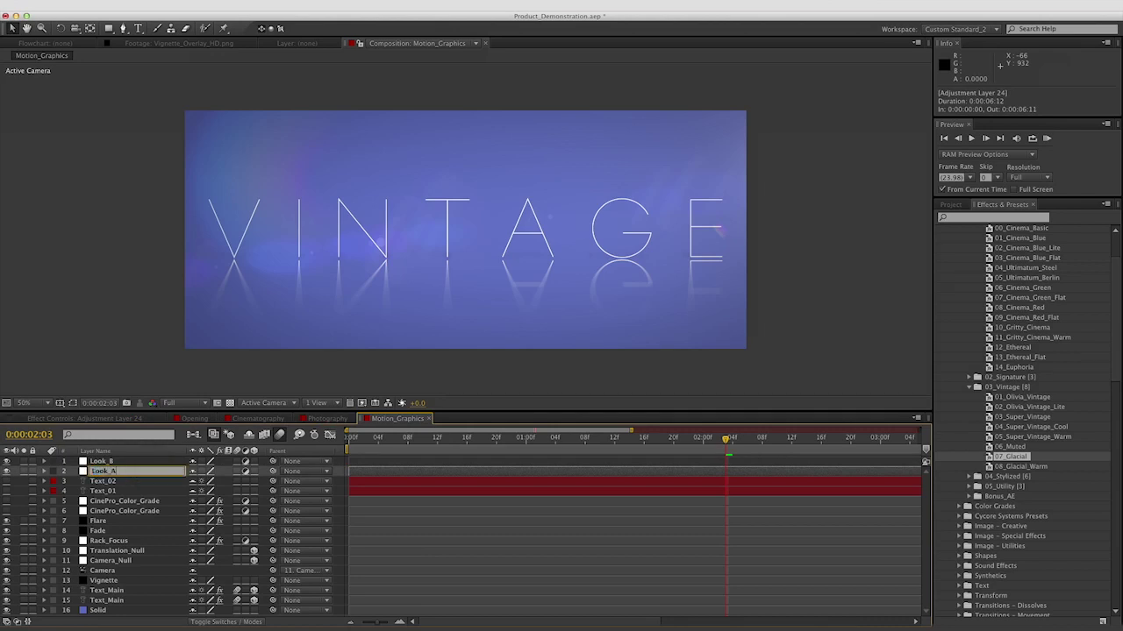
key("Return")
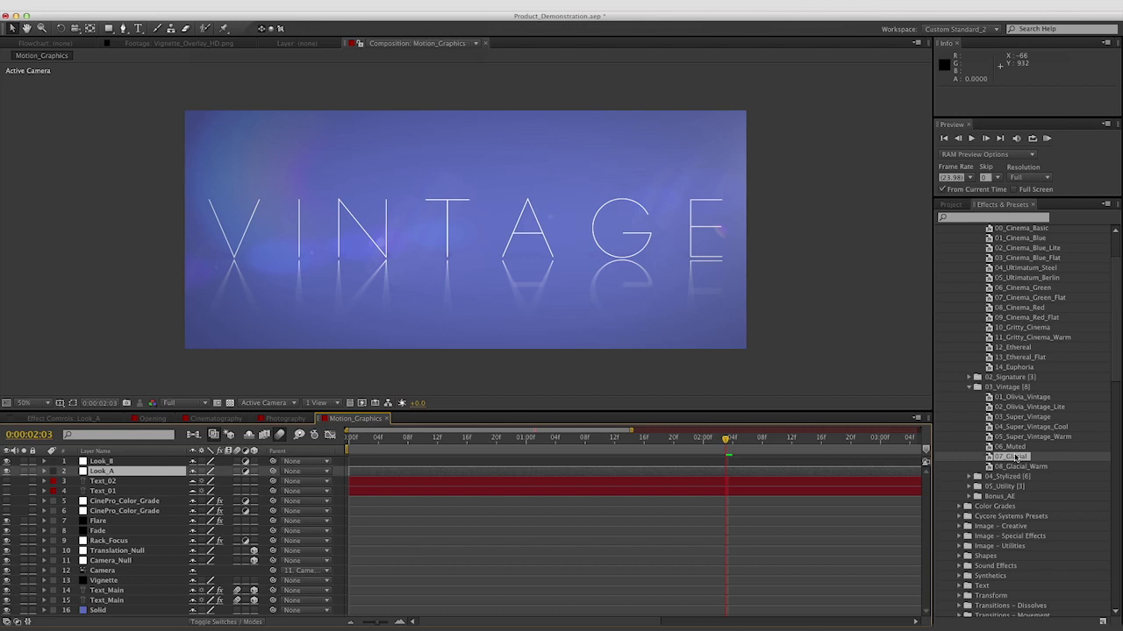
Apply 06_Muted to Look_A and 07_Glacial to Look_B for a bright teal VINTAGE title.
double_click(1011, 447)
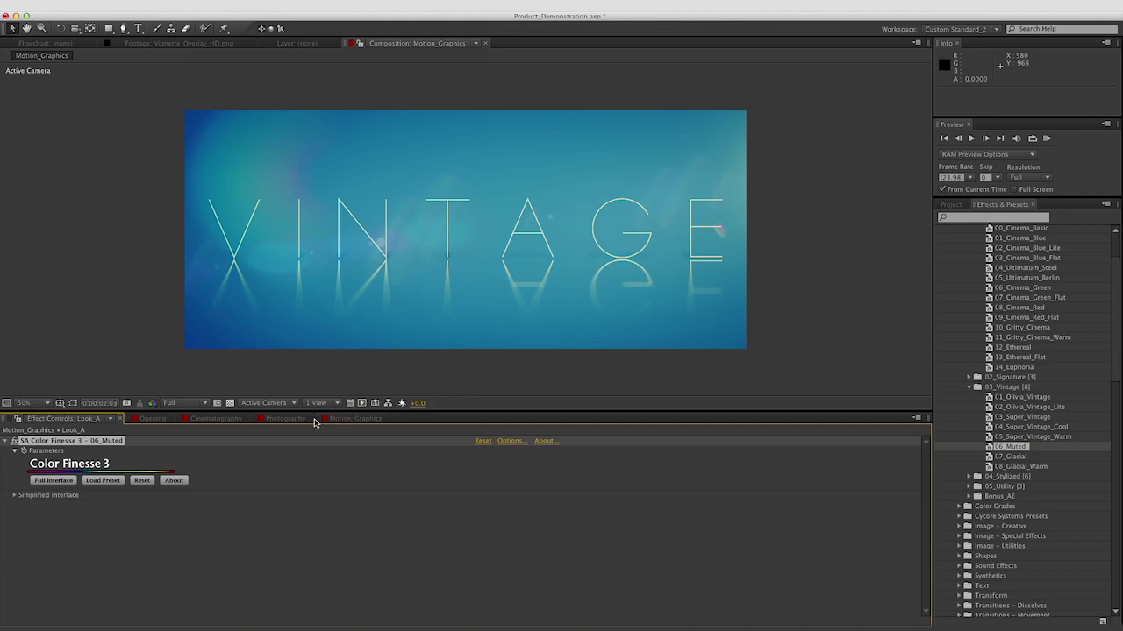
left_click(346, 421)
left_click_drag(346, 421, 241, 422)
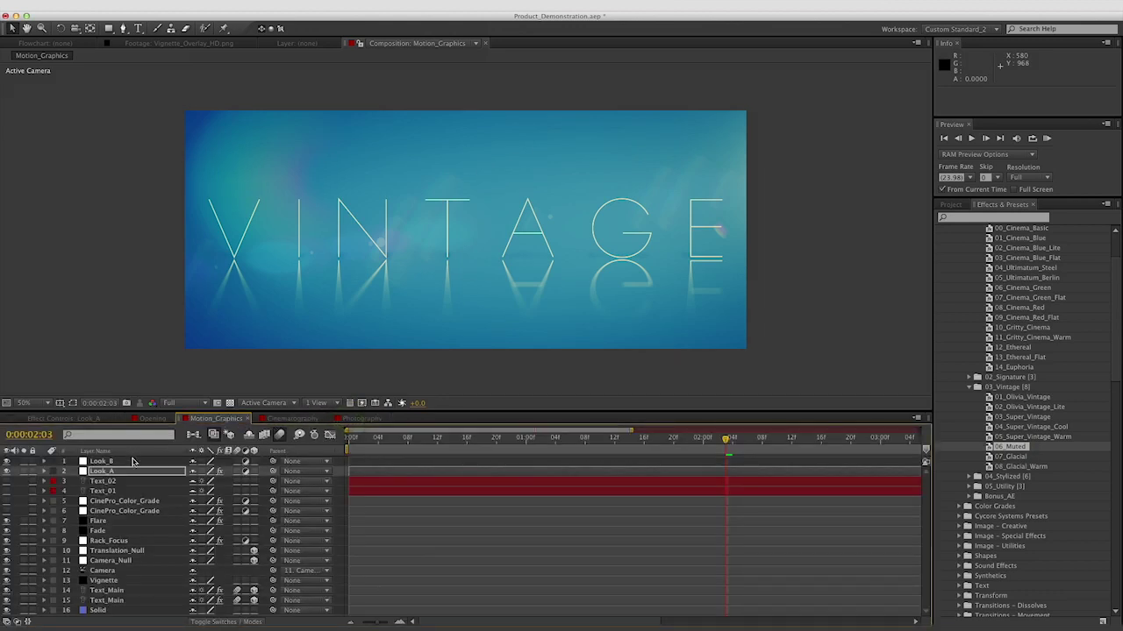
left_click(133, 462)
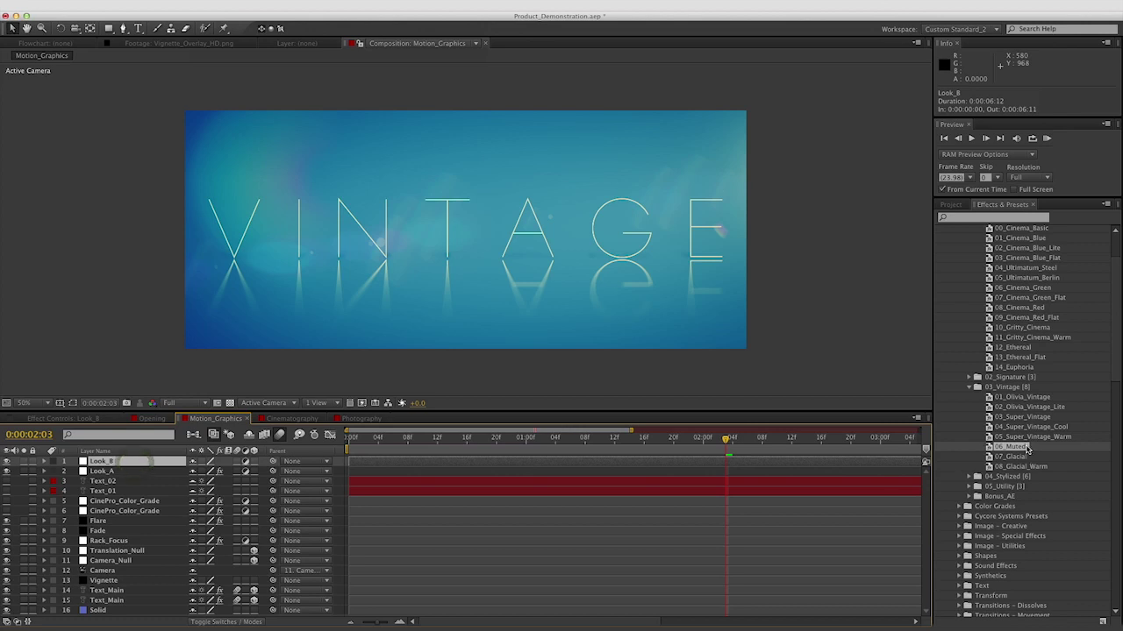
double_click(1022, 458)
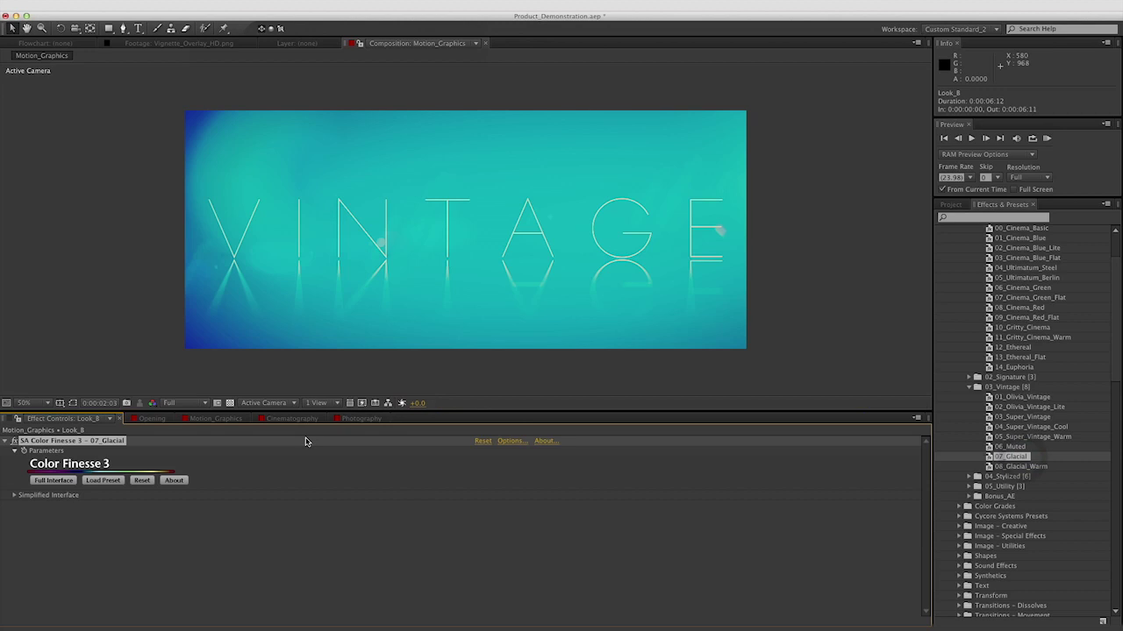
left_click(213, 420)
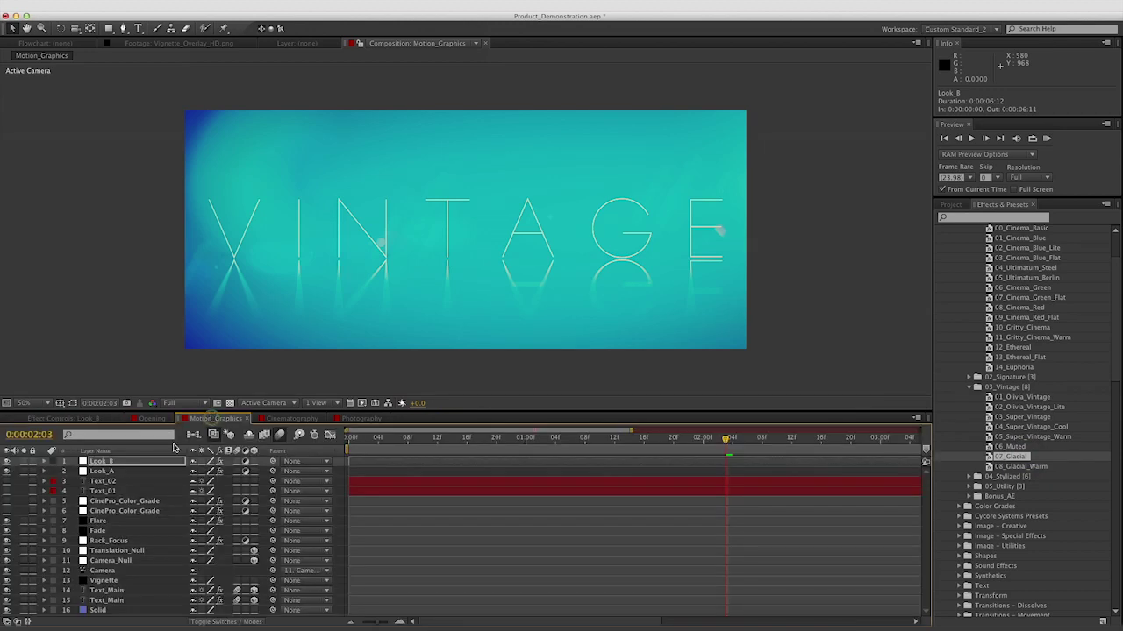
left_click(123, 464)
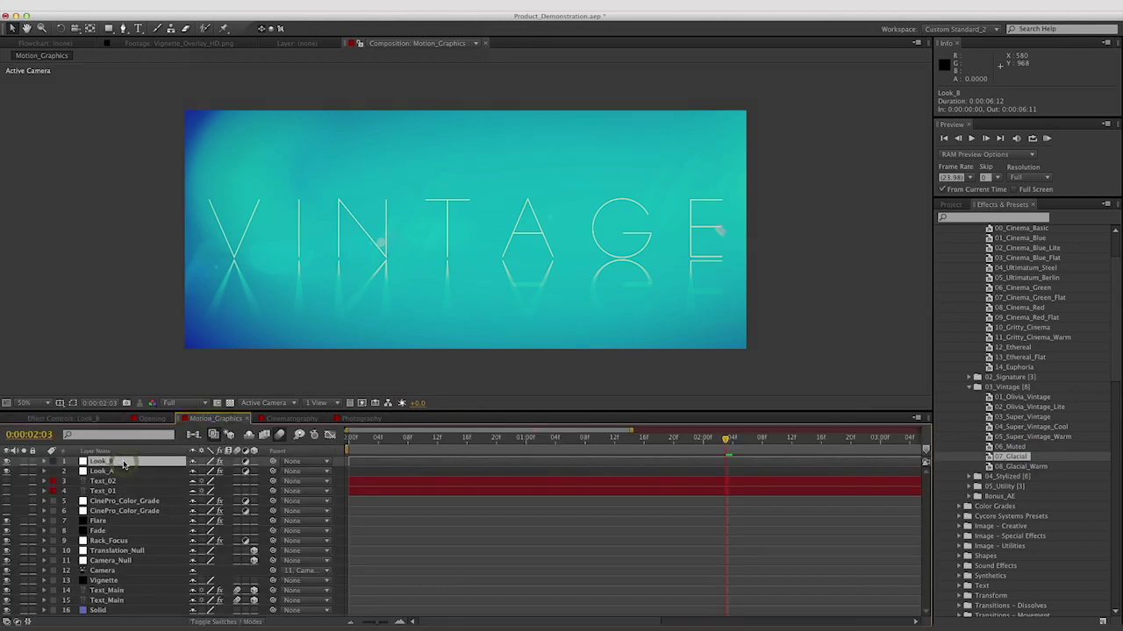
Set Look_A's opacity to 50% and Look_B's opacity to 65%.
key("t")
left_click_drag(200, 470, 174, 472)
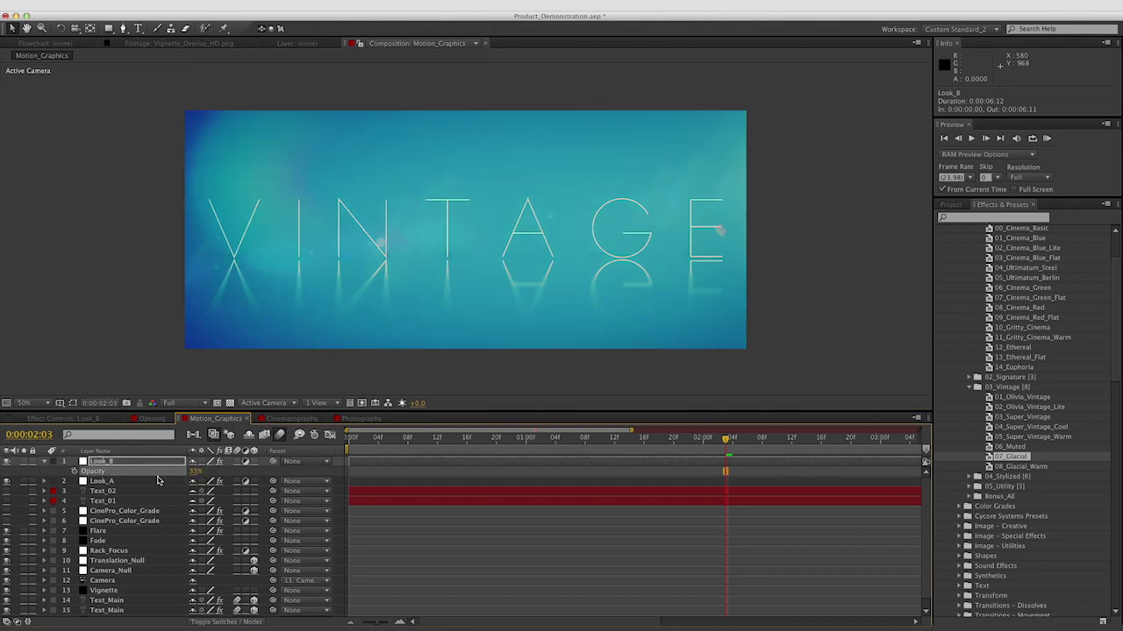
left_click(159, 482)
key("t")
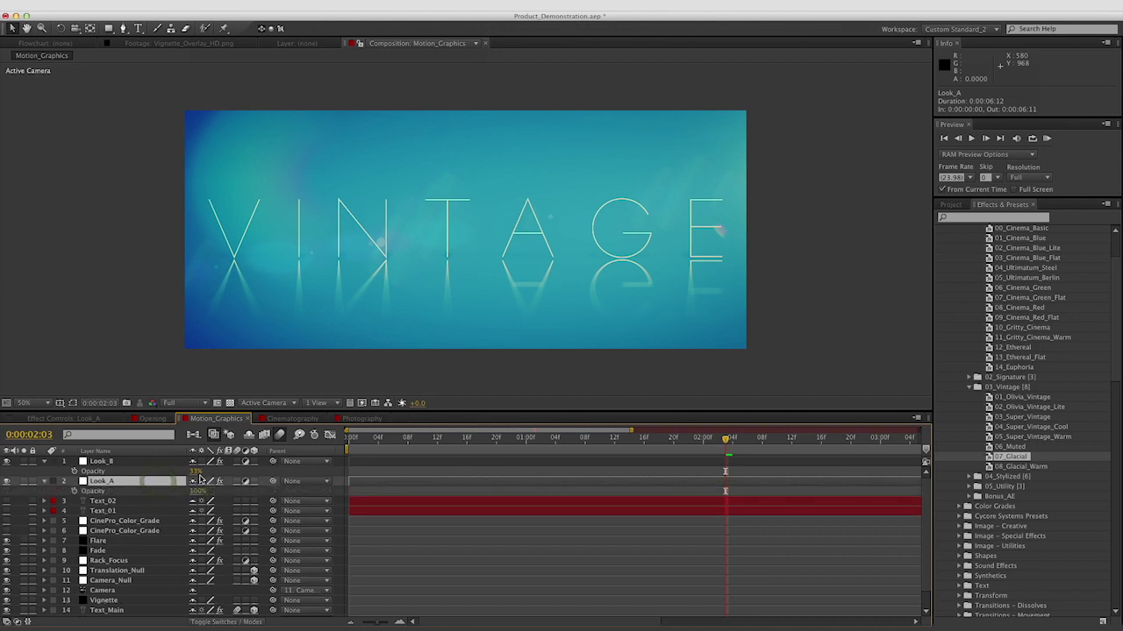
left_click_drag(197, 485, 179, 486)
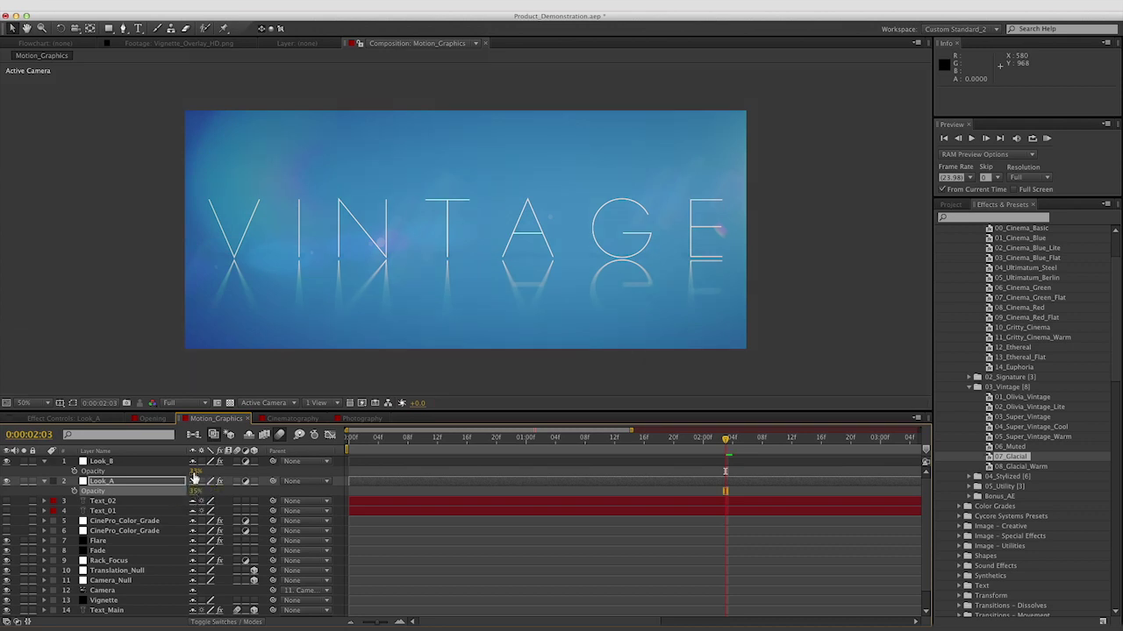
left_click_drag(195, 476, 221, 477)
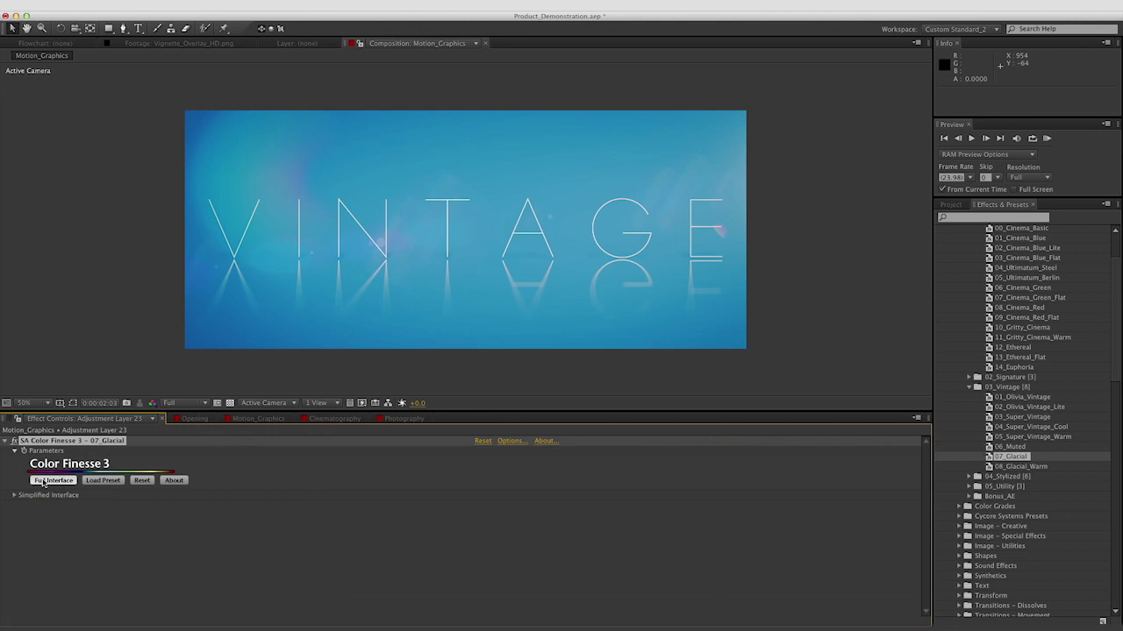
In Color Finesse Levels, shift the input midtone right, white point left, and black point right.
left_click(42, 482)
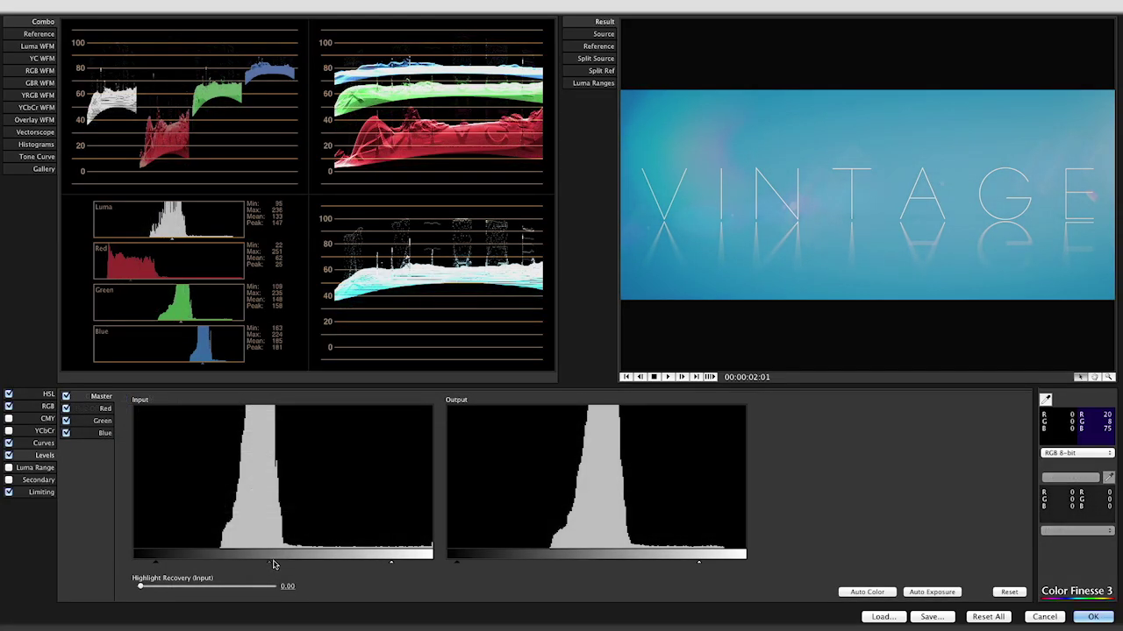
left_click_drag(272, 564, 294, 563)
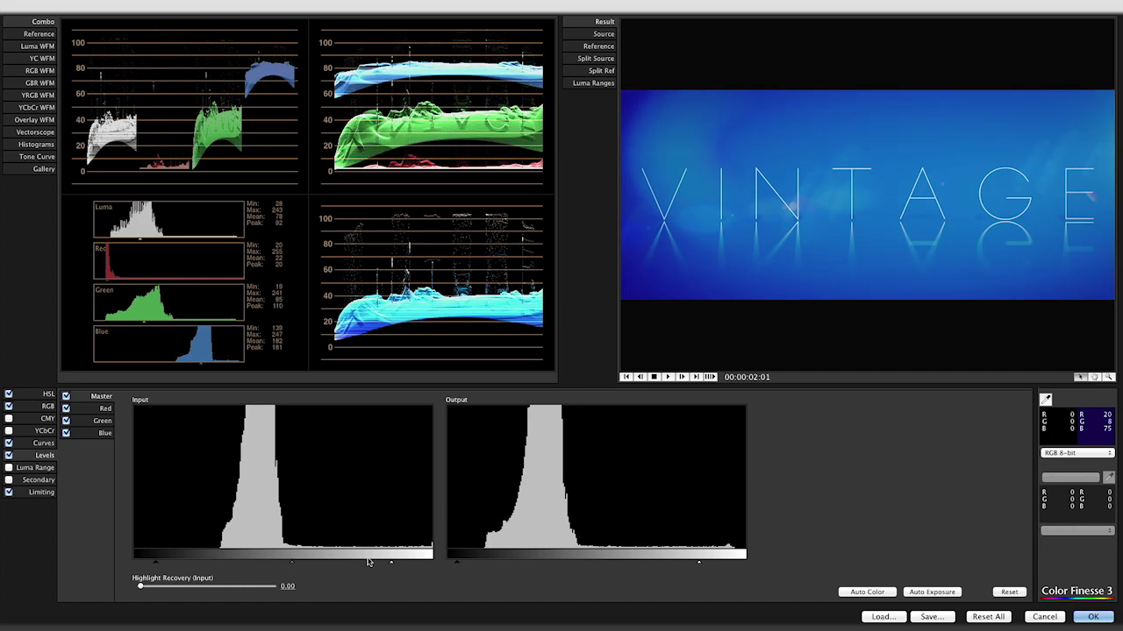
left_click_drag(392, 562, 374, 566)
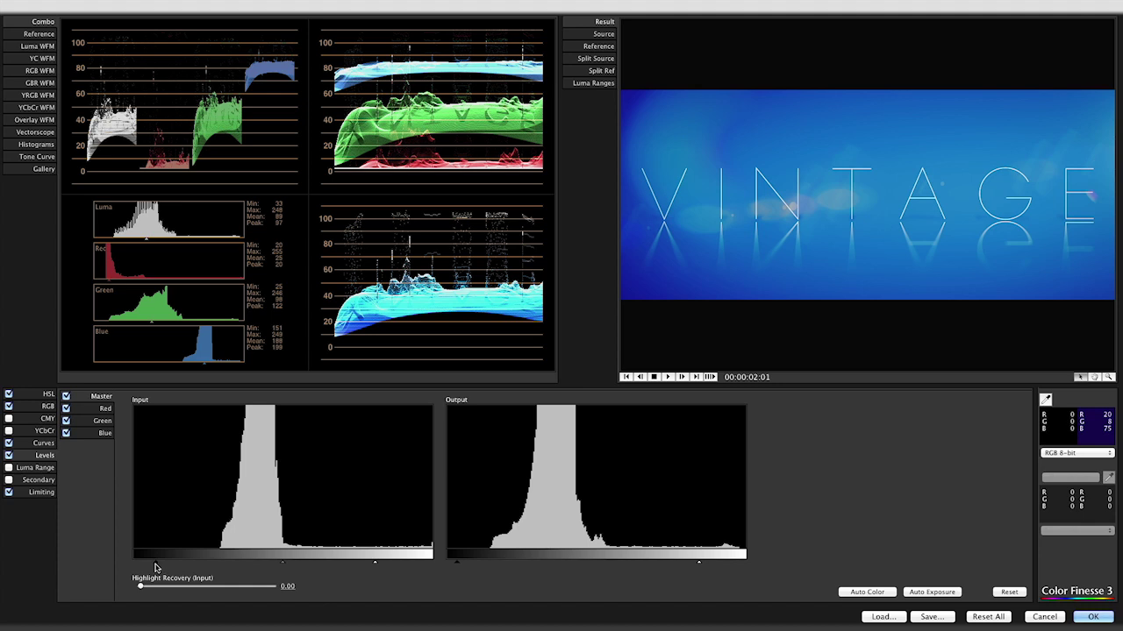
mouse_move(156, 563)
left_mouse_down()
mouse_move(180, 562)
mouse_move(165, 563)
left_mouse_up()
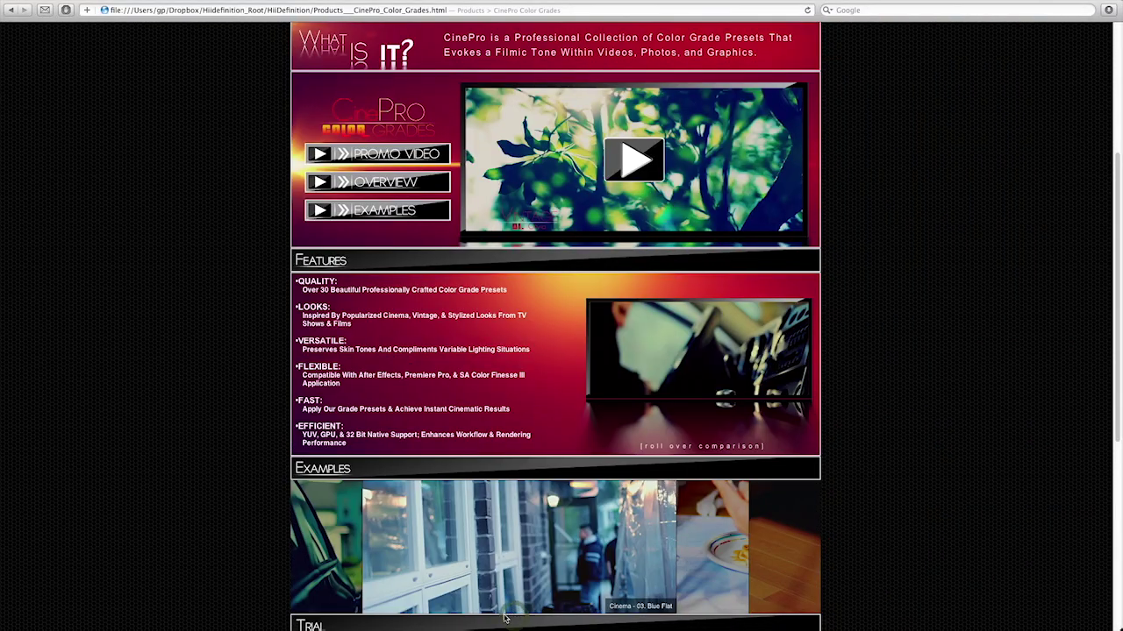
Scroll the CinePro Color Grades page down to the Compatibility and $29 Purchase sections.
scroll(473, 614, "up", 5)
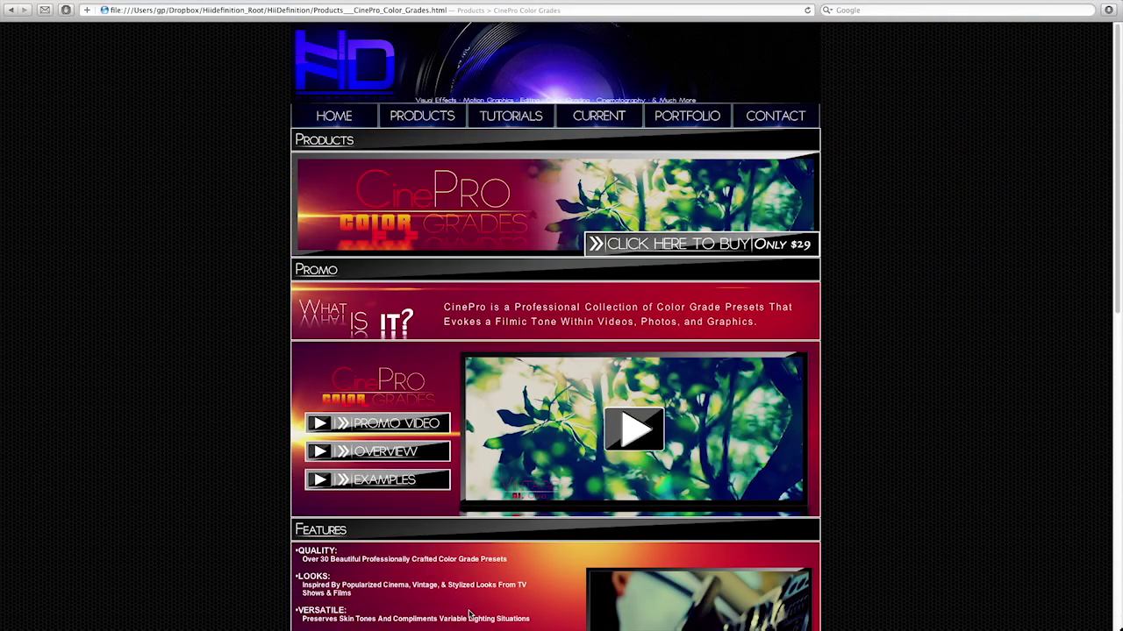
scroll(469, 616, "down", 12)
scroll(469, 529, "down", 1)
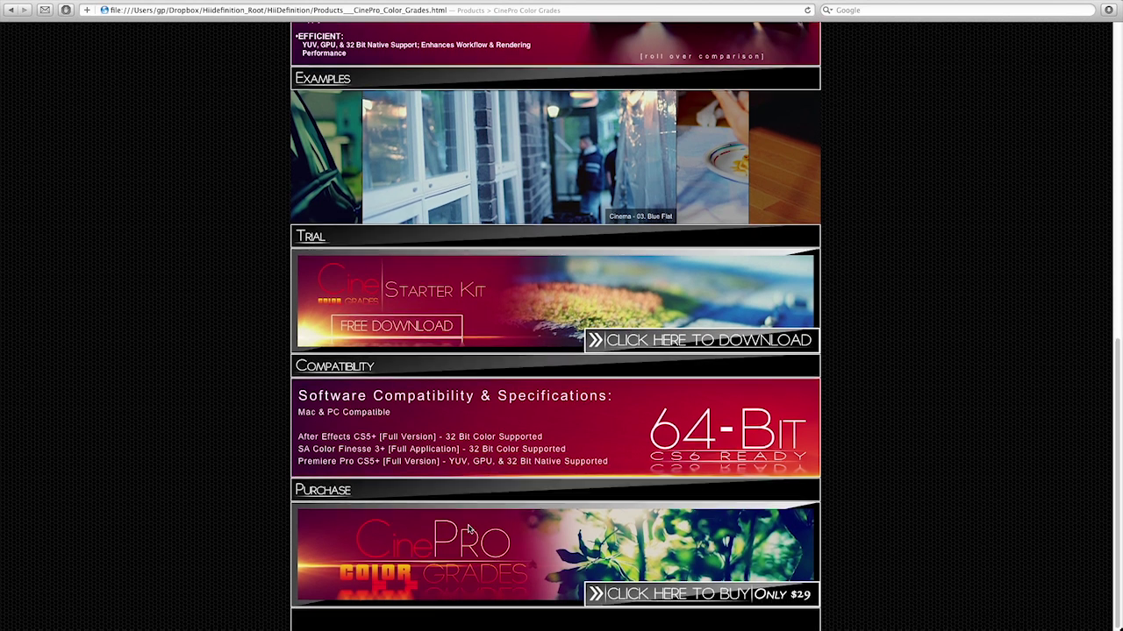